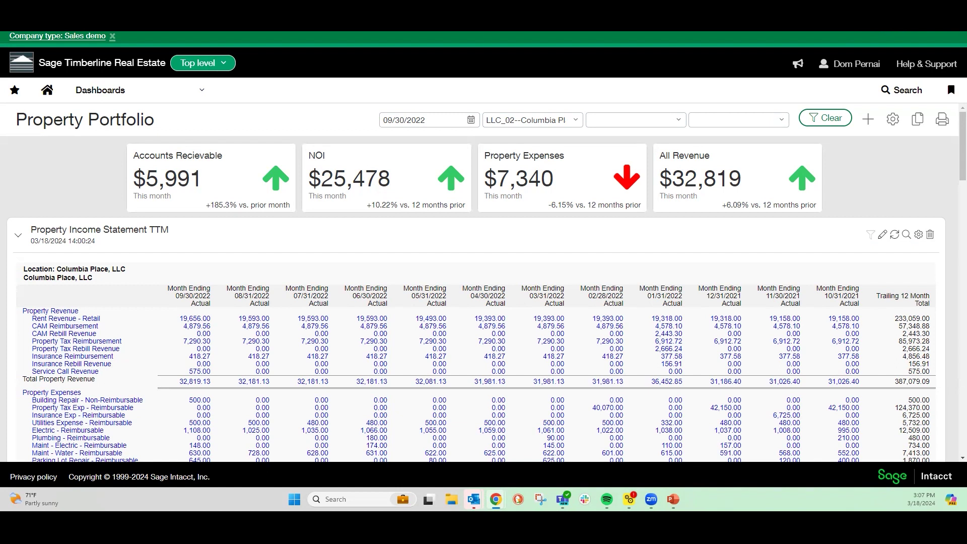
Open the CAM Template recovery control for editing from the Real Estate recovery templates.
scroll(132, 284, down, 3)
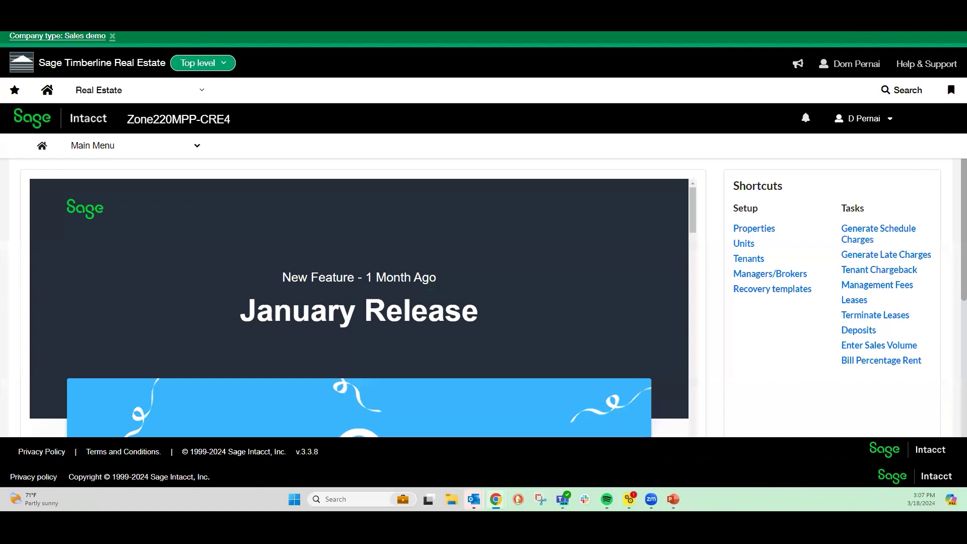
click(128, 149)
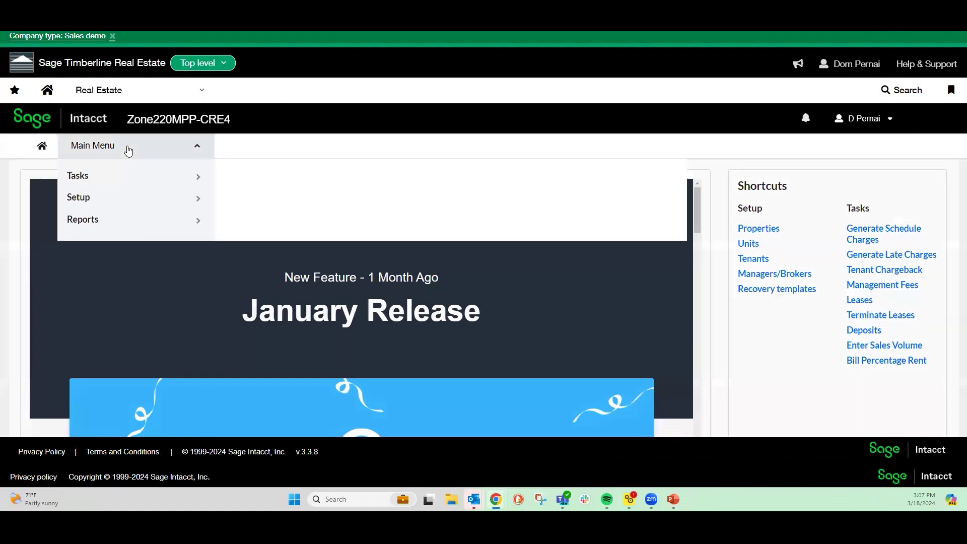
click(120, 207)
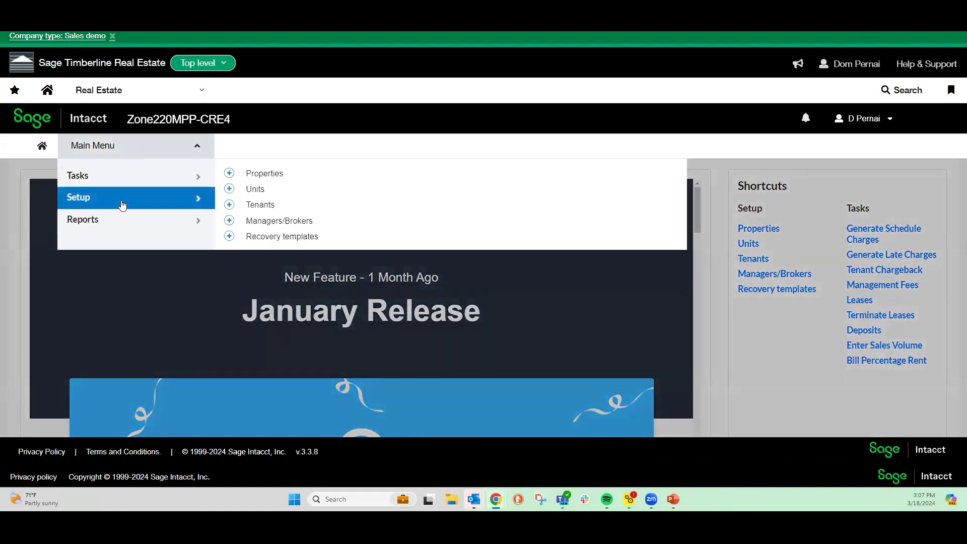
click(283, 236)
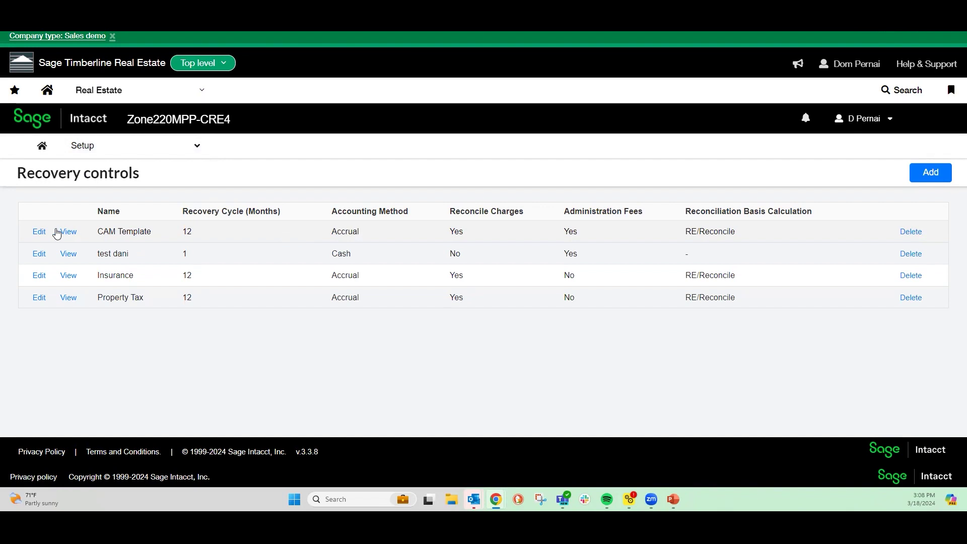
click(39, 232)
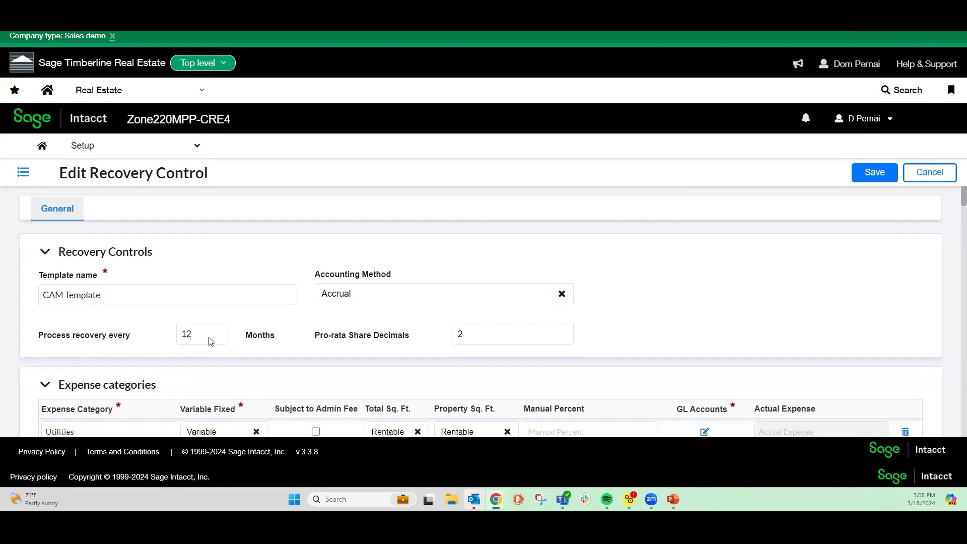
Review the CAM Template's general recovery settings and its expense category rows.
scroll(211, 335, down, 1)
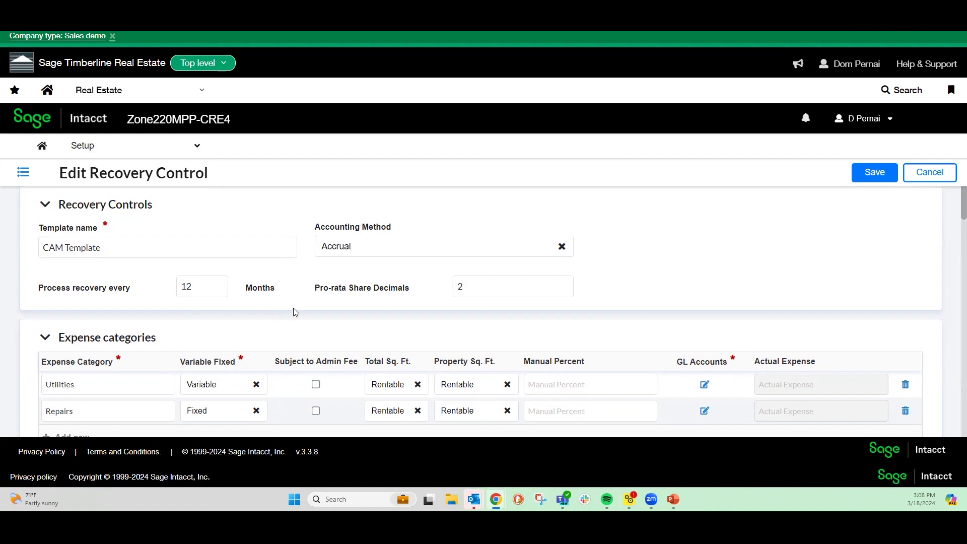
scroll(316, 307, down, 1)
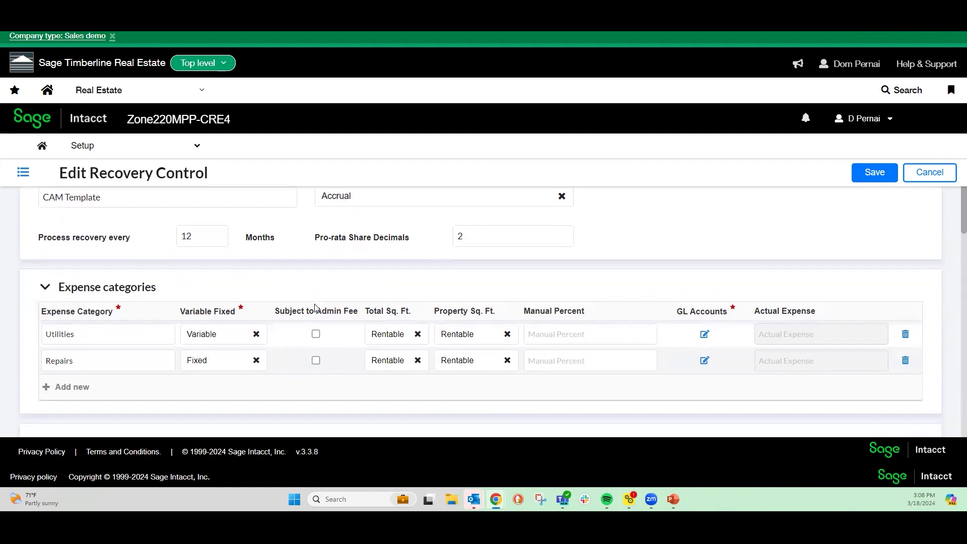
scroll(313, 306, down, 1)
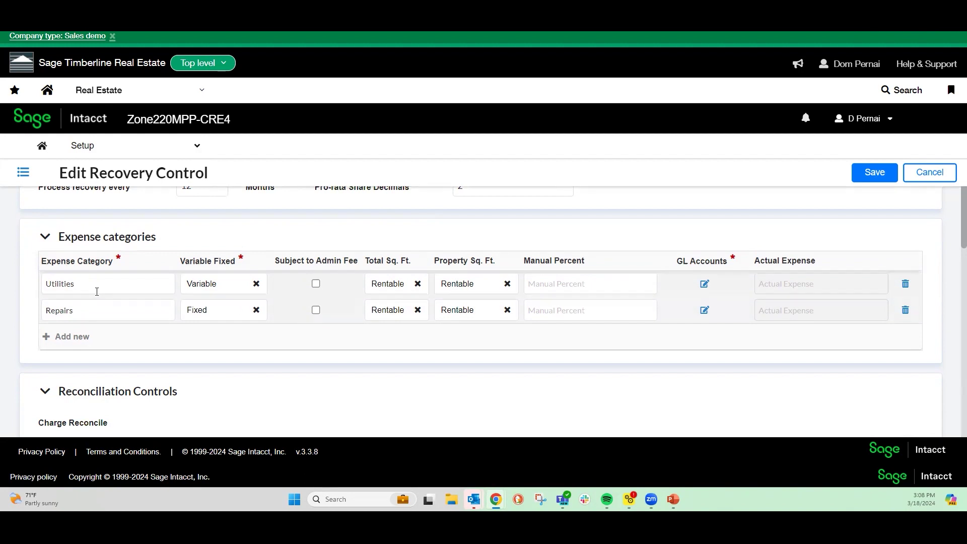
drag(114, 262, 39, 268)
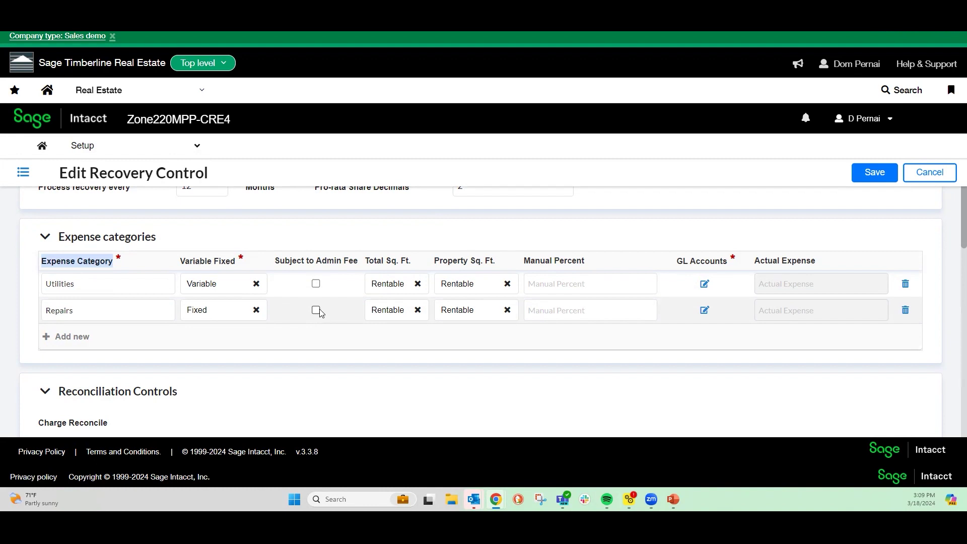
Check the total and property square footage options and the manual percent field of the Utilities category, keeping Rentable.
click(385, 288)
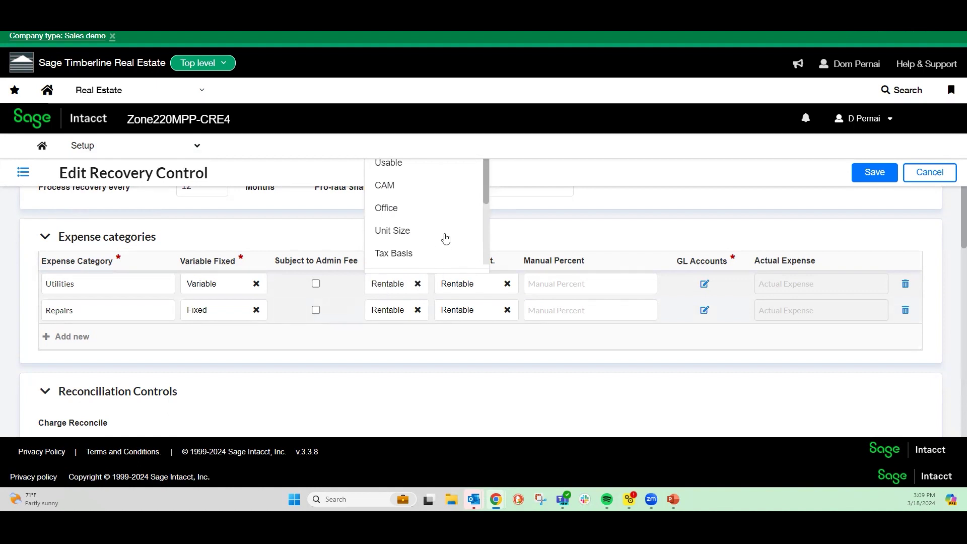
scroll(443, 237, up, 2)
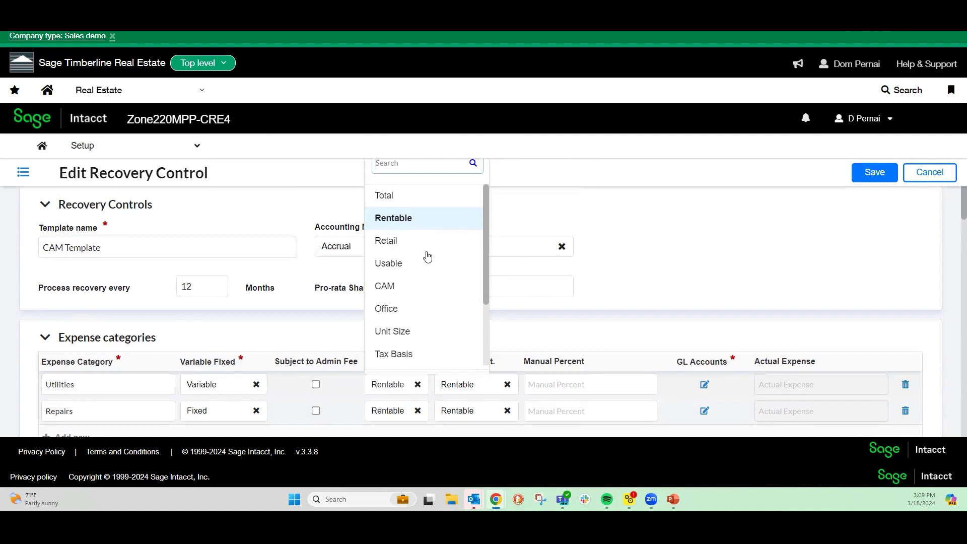
click(411, 221)
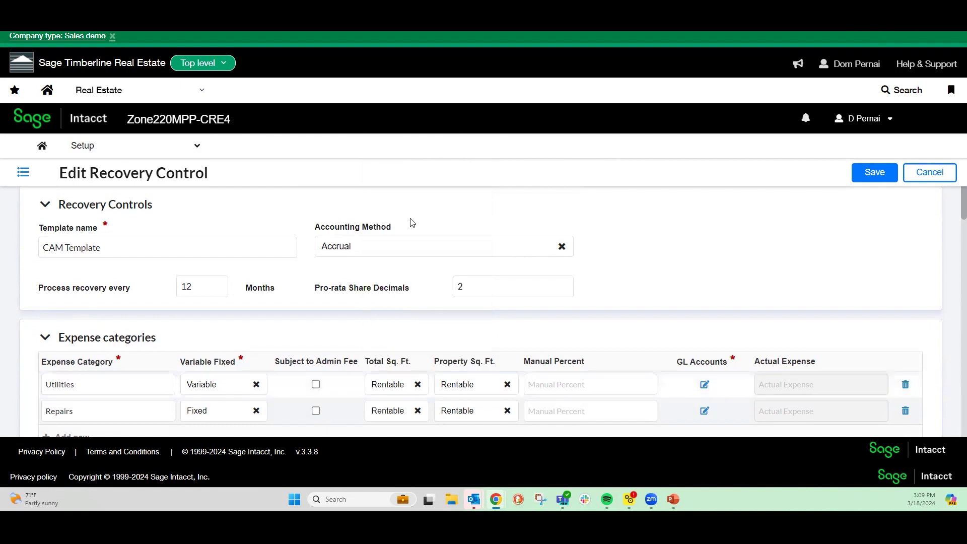
click(482, 388)
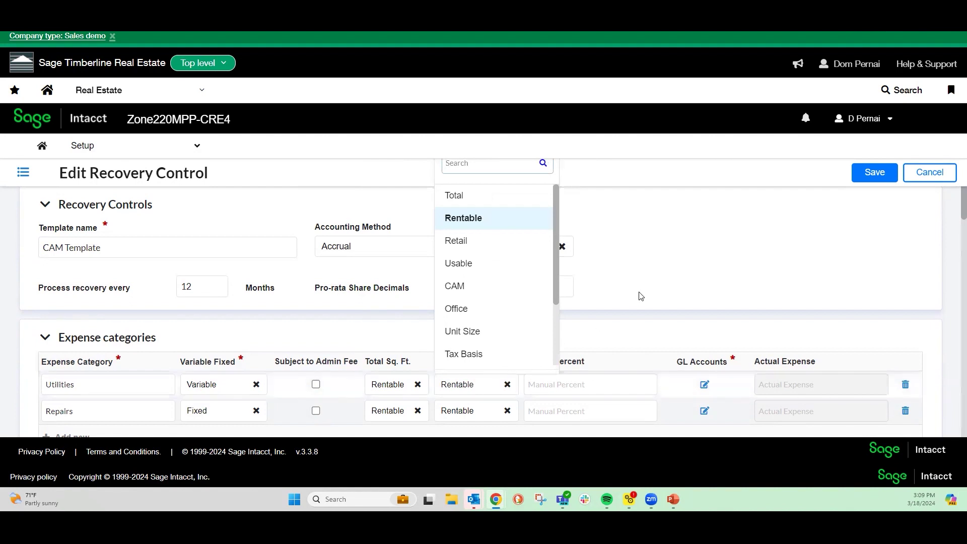
click(658, 268)
click(606, 382)
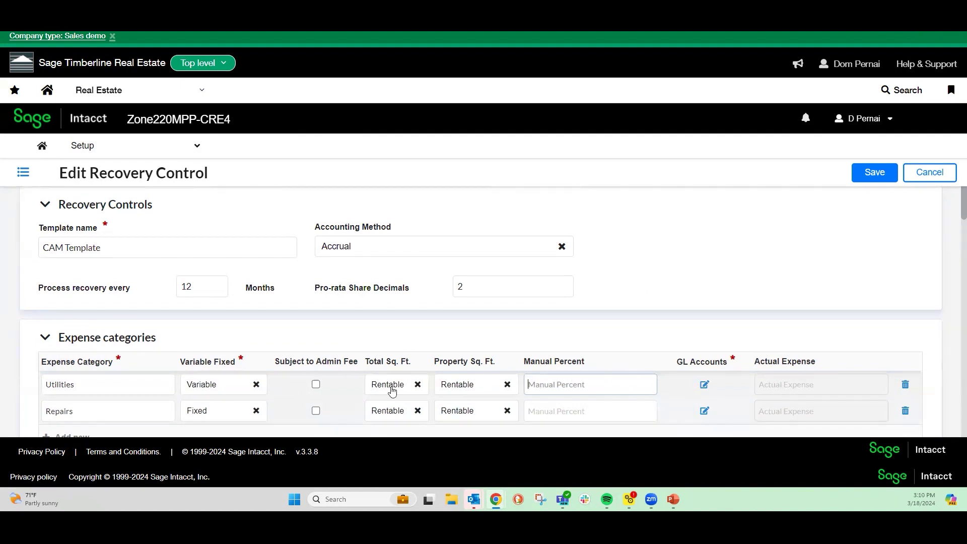
drag(86, 382, 44, 383)
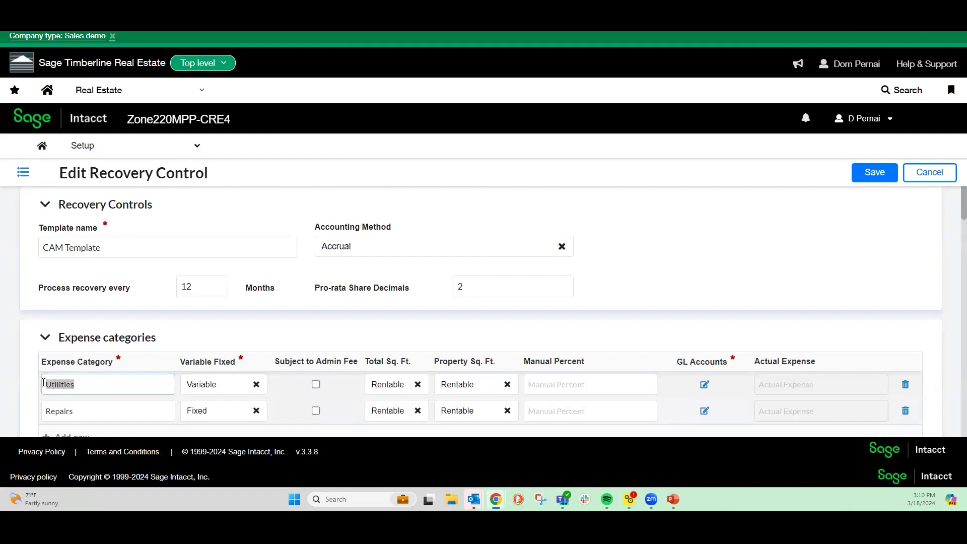
Inspect the GL accounts assigned to the Utilities category and search the available accounts for 6111 without adding any.
click(703, 386)
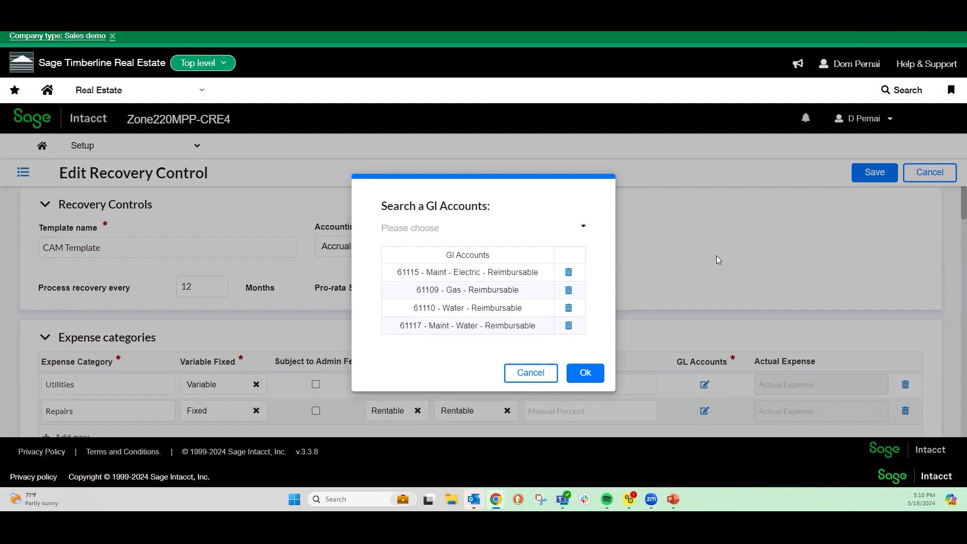
click(425, 232)
text(61)
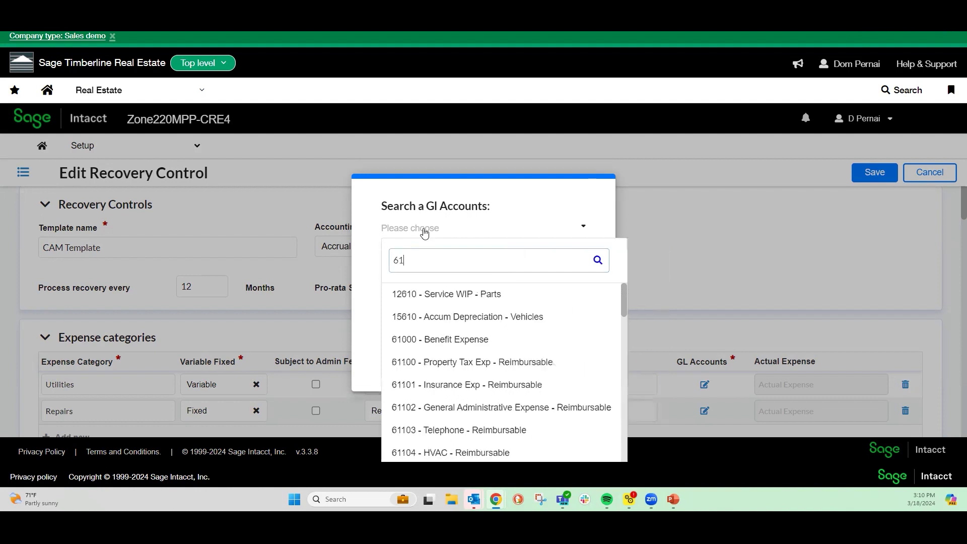
text(11)
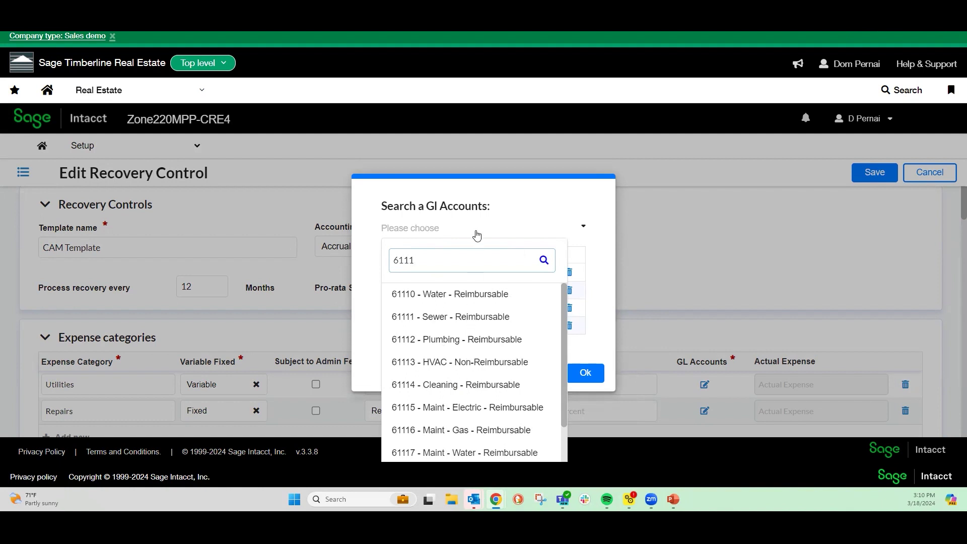
click(371, 256)
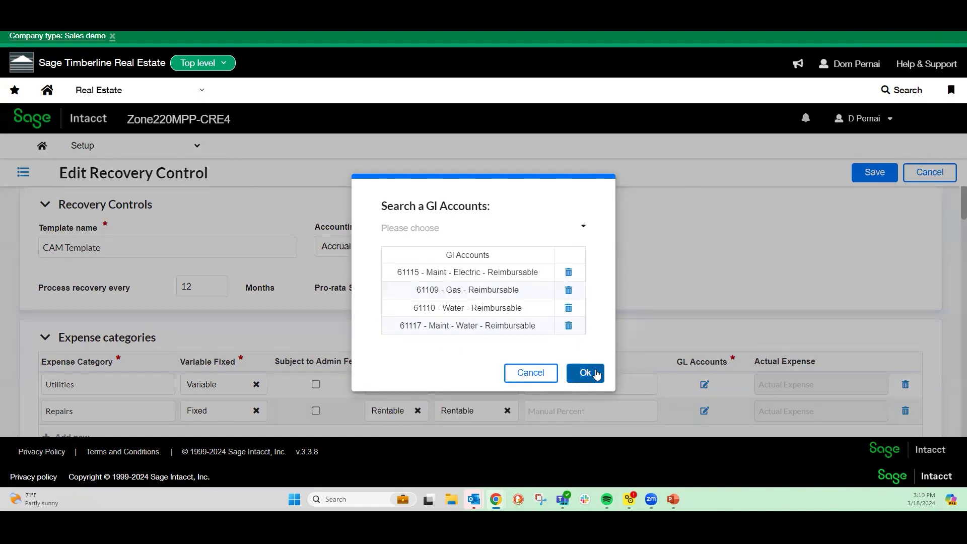
click(593, 373)
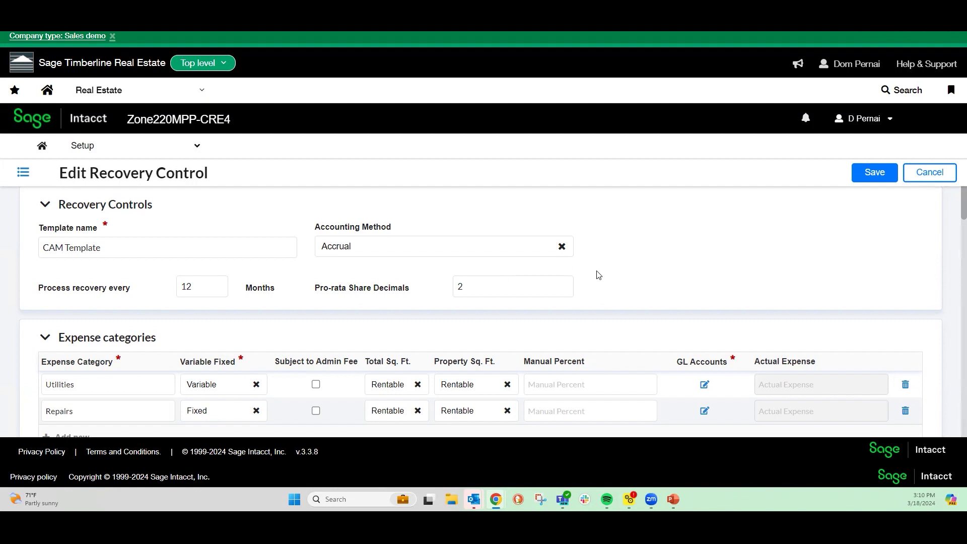
Enable the administration fee charge on the CAM Template and set the admin fee percent to 3.5.
scroll(598, 275, down, 6)
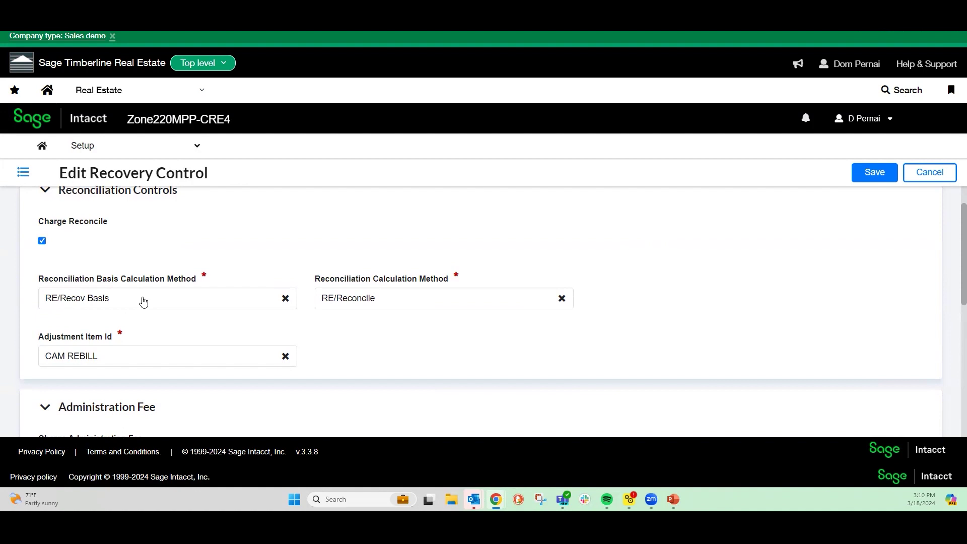
scroll(142, 301, down, 4)
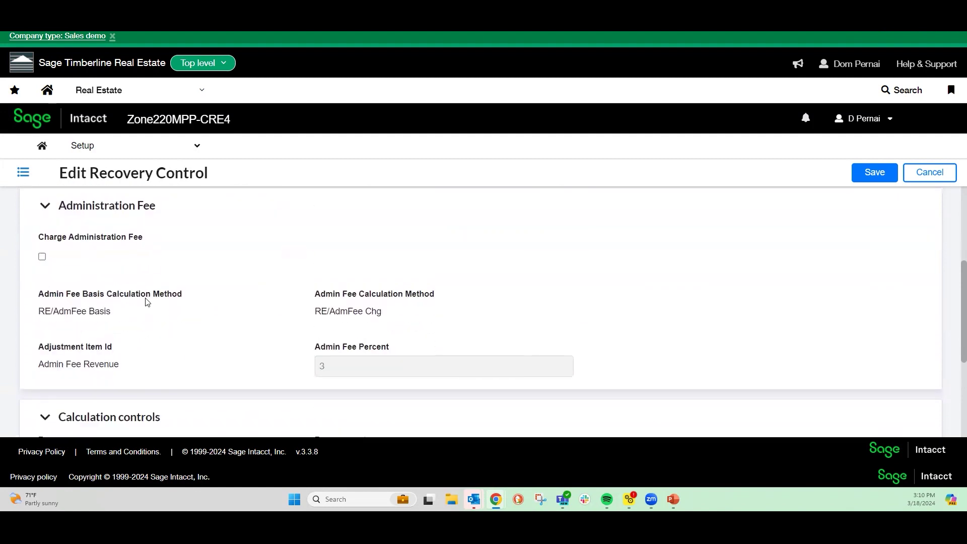
click(41, 256)
drag(342, 372, 320, 376)
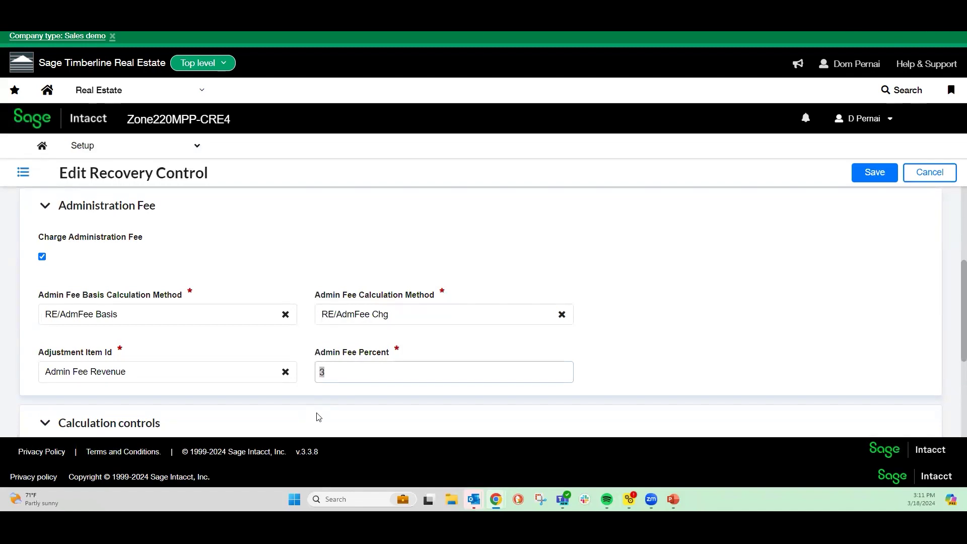
click(335, 372)
Review the template's calculation controls, including the base year, stop and cap fields.
scroll(358, 364, down, 3)
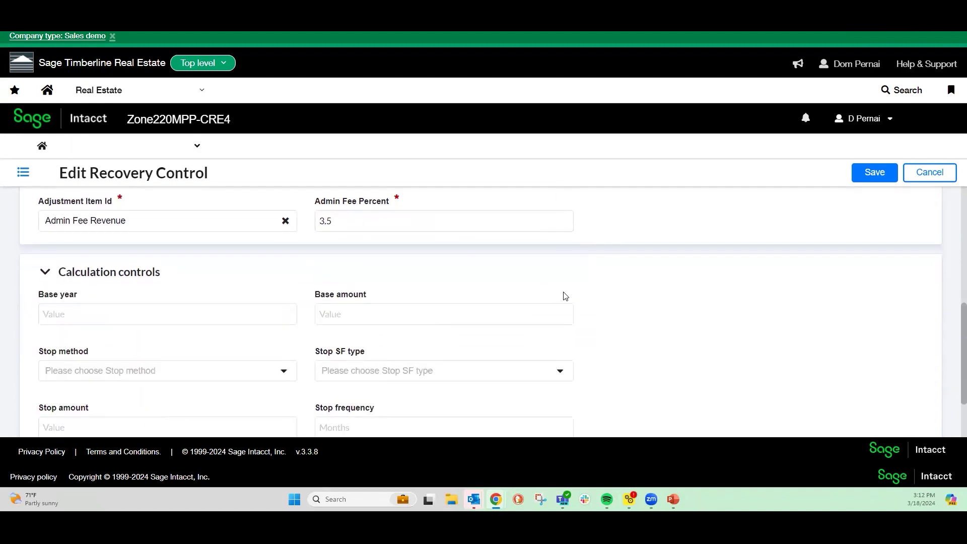
scroll(349, 296, down, 2)
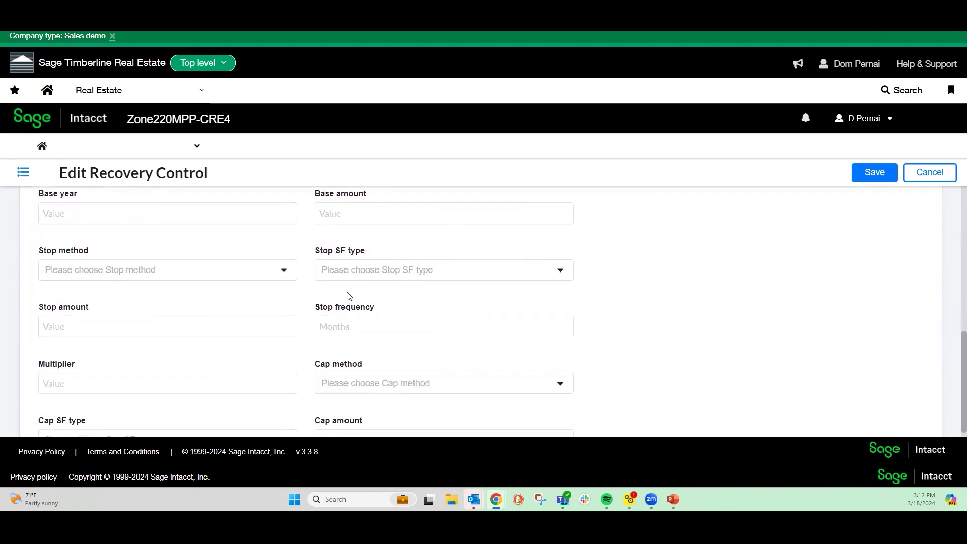
scroll(349, 297, down, 1)
scroll(351, 298, down, 1)
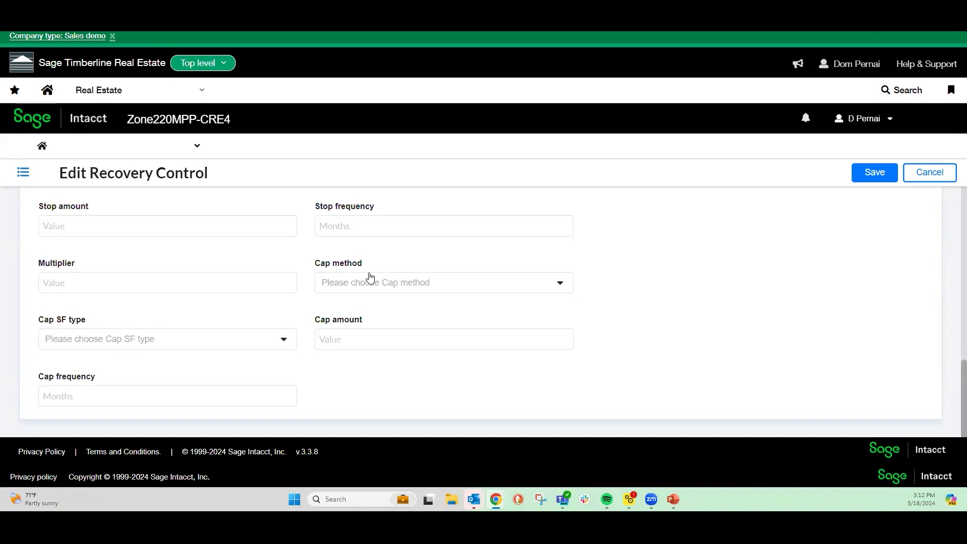
scroll(370, 277, up, 15)
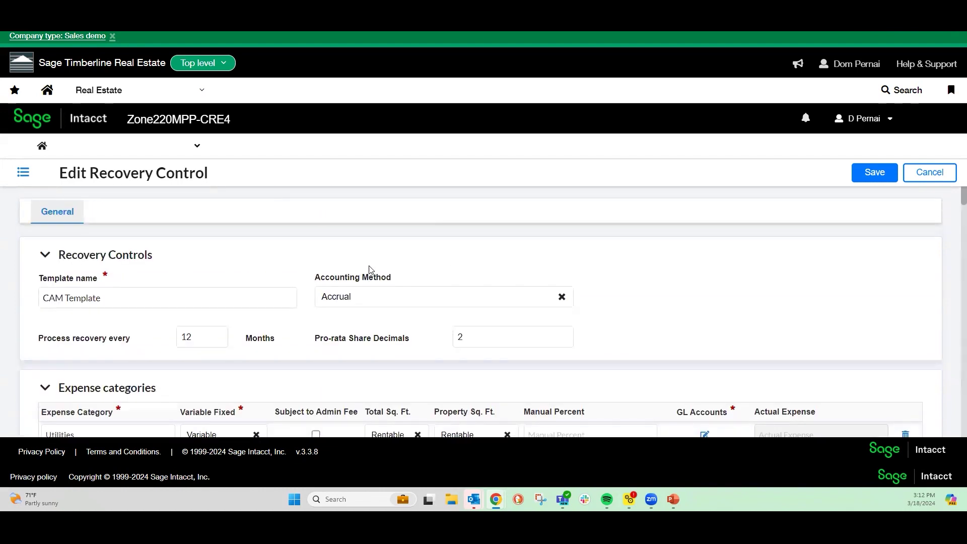
Open the Columbia Place lease TER-001 for editing from the list of leases.
click(137, 152)
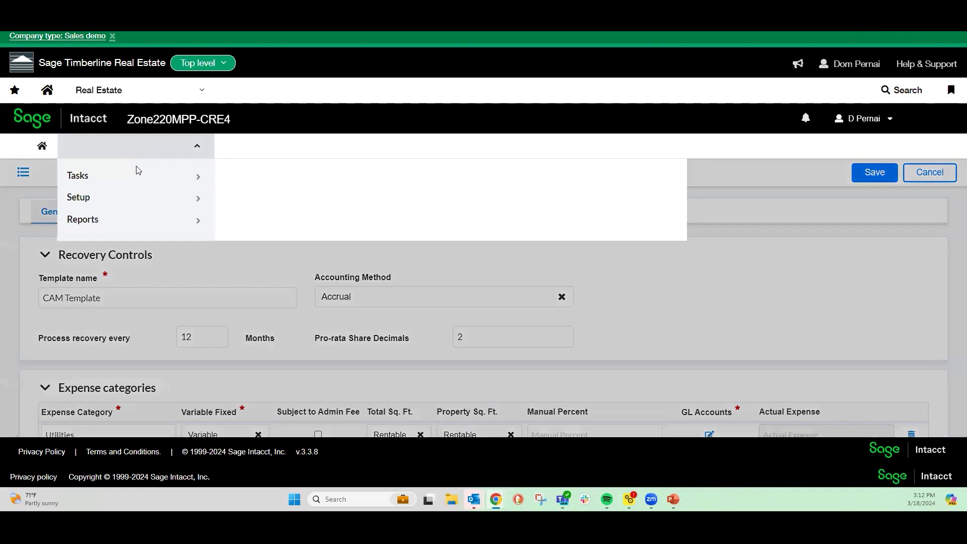
click(137, 182)
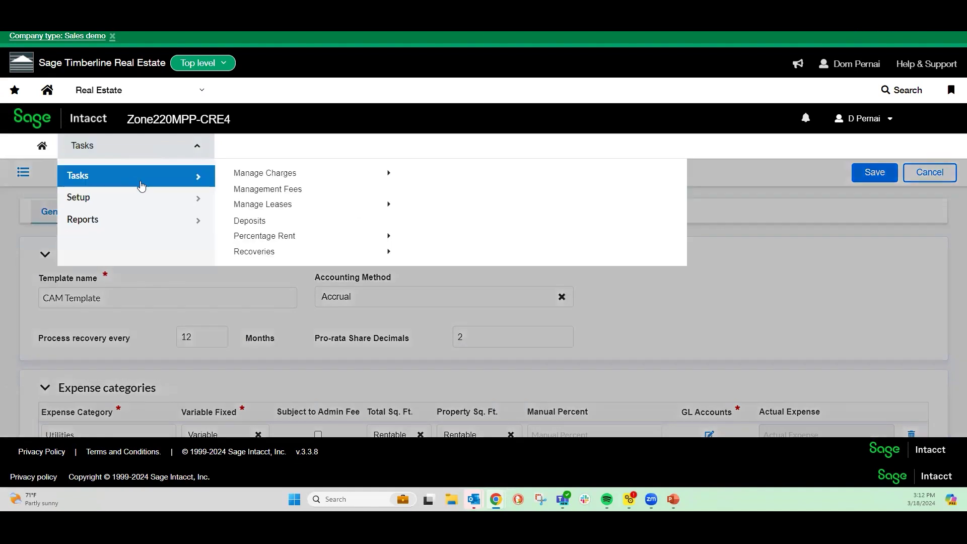
click(267, 205)
click(439, 205)
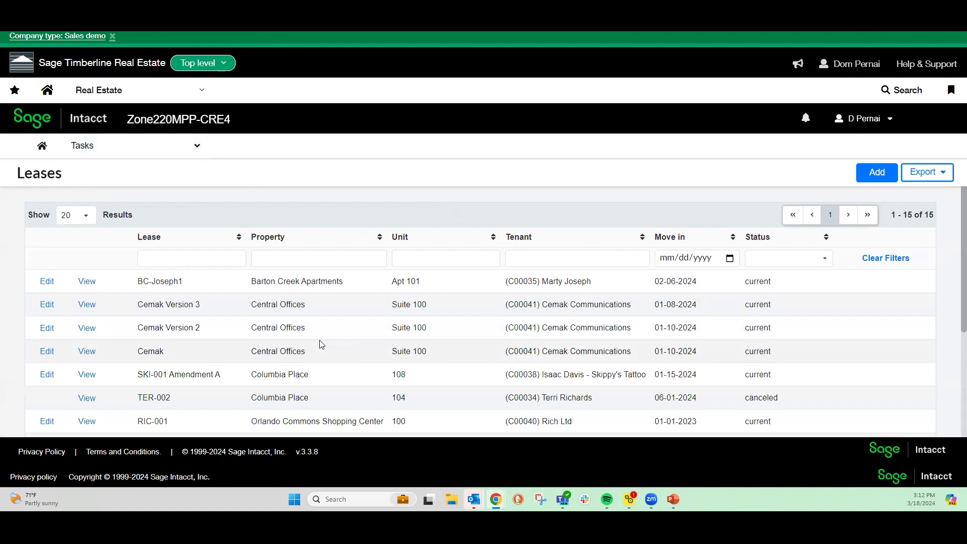
scroll(322, 344, down, 4)
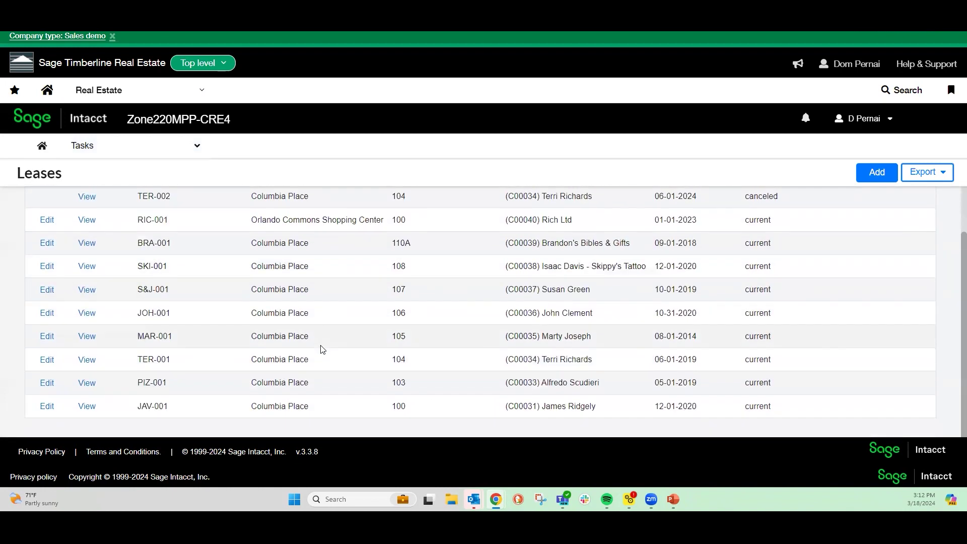
click(47, 360)
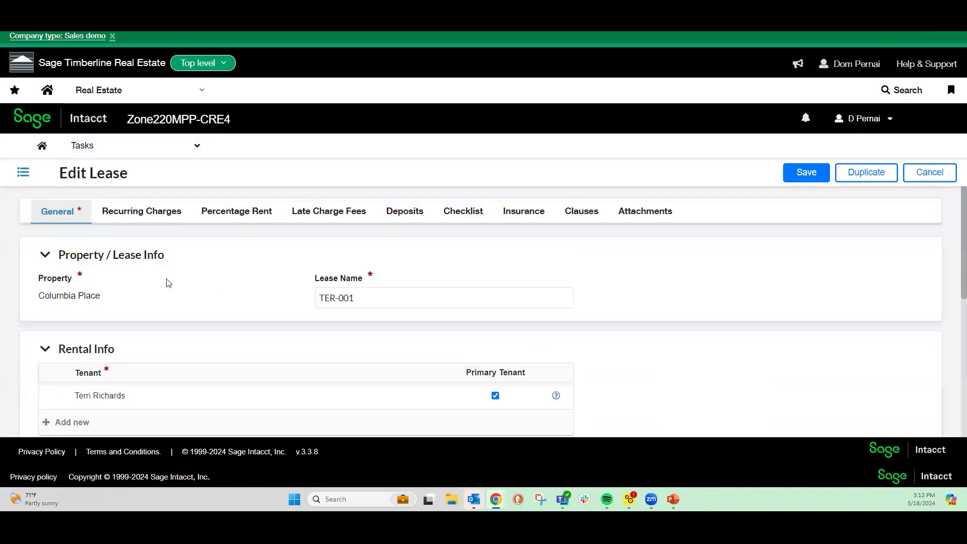
Review the charge amounts set for the CAM item in the lease's recurring charges.
click(161, 212)
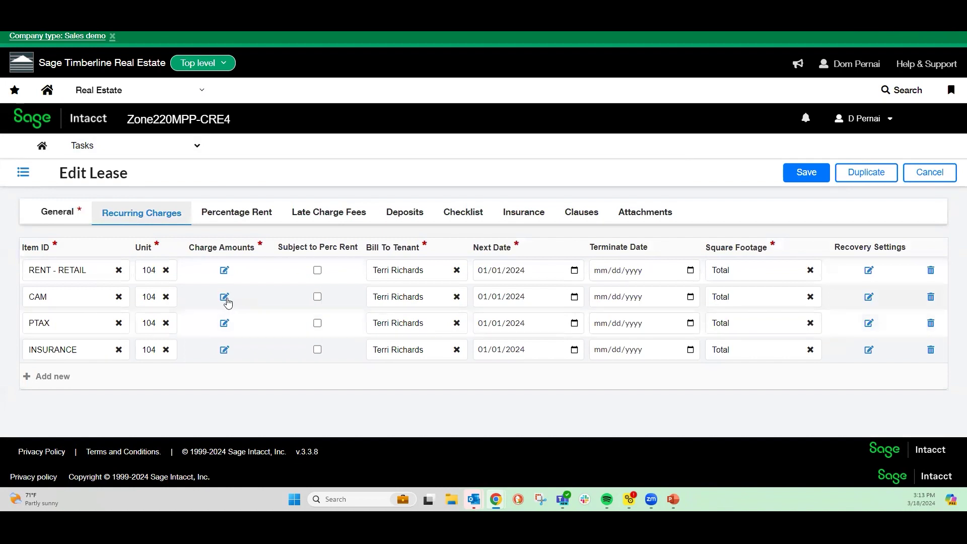
click(224, 297)
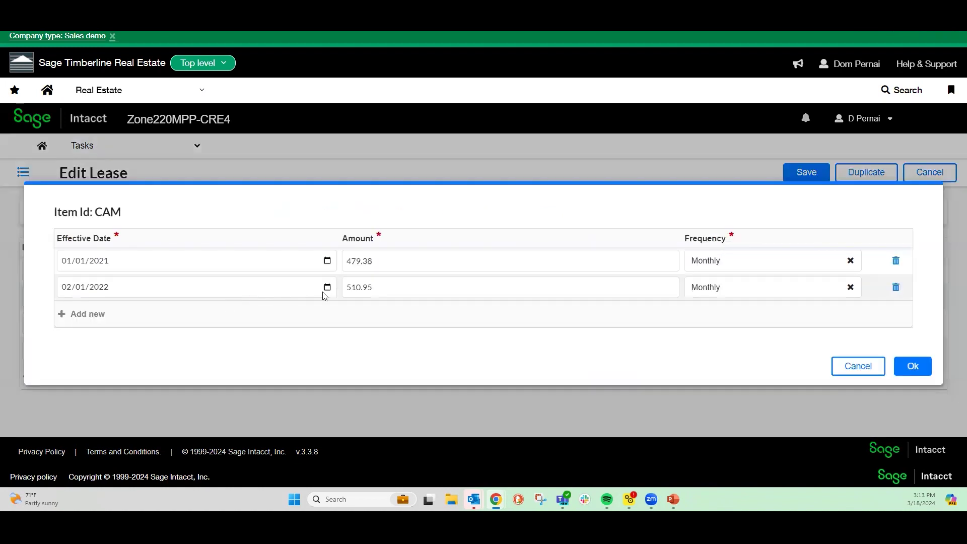
drag(378, 292, 345, 296)
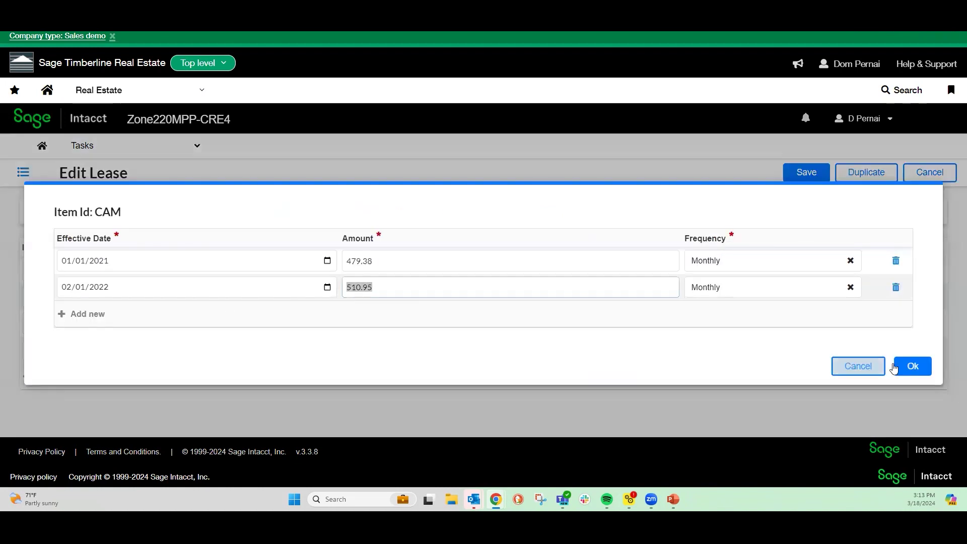
click(917, 369)
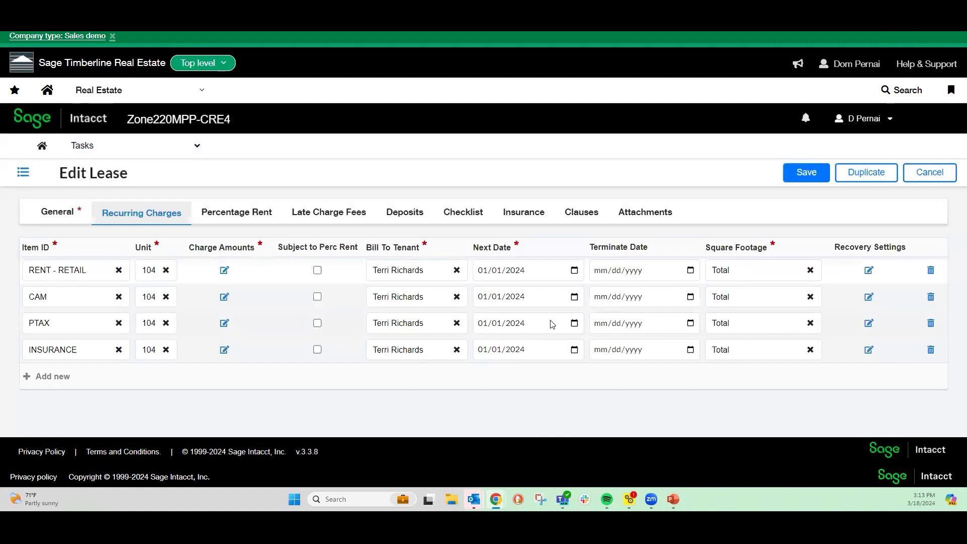
Open the recovery settings of the lease's CAM charge and load the CAM Template into them.
click(869, 297)
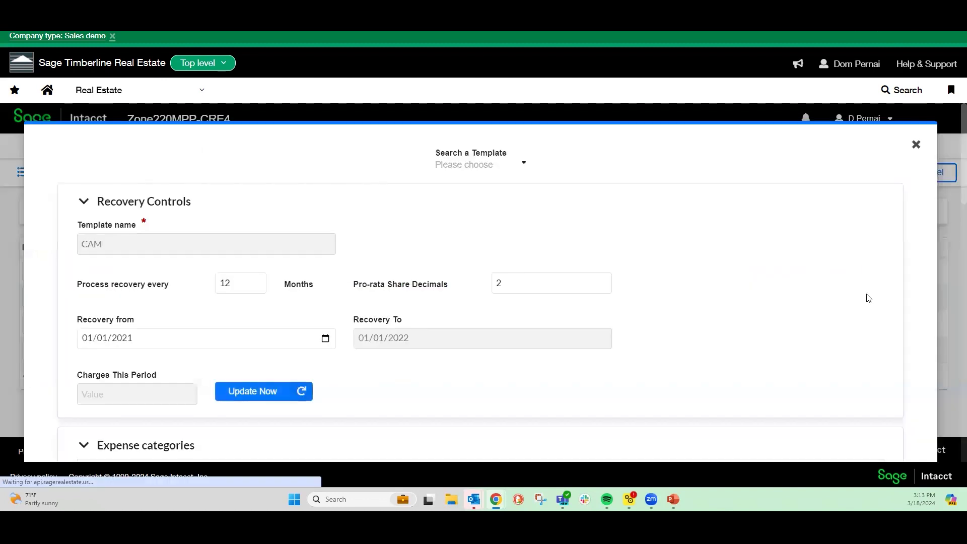
scroll(414, 261, down, 6)
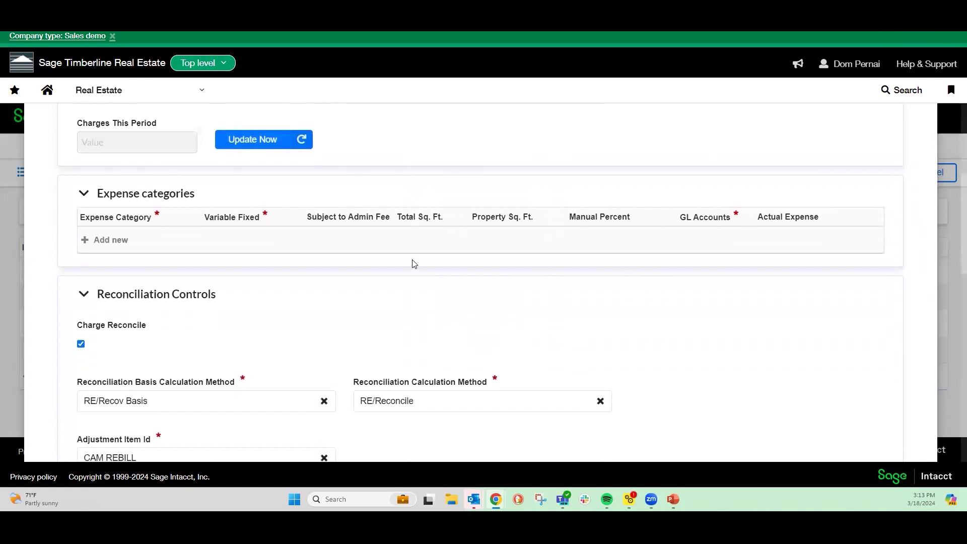
scroll(411, 272, up, 8)
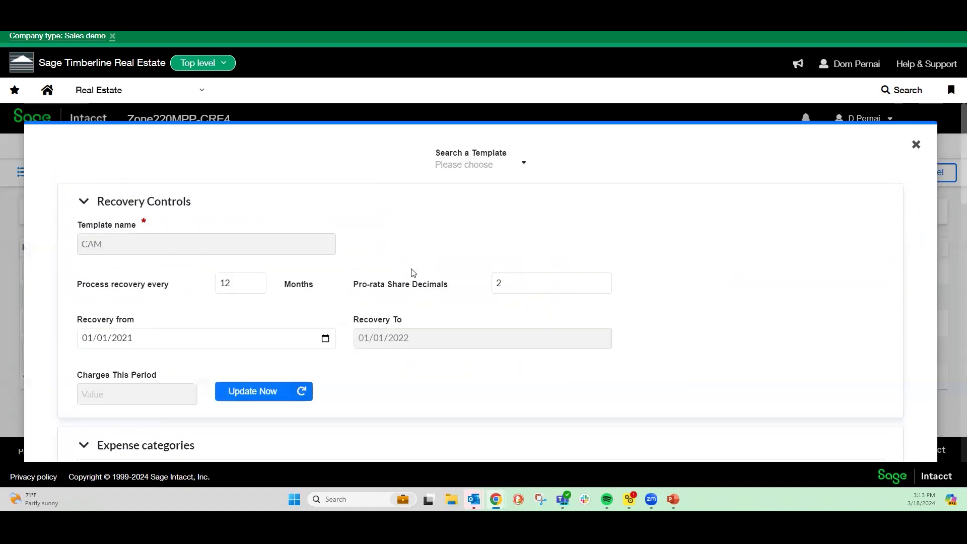
click(458, 168)
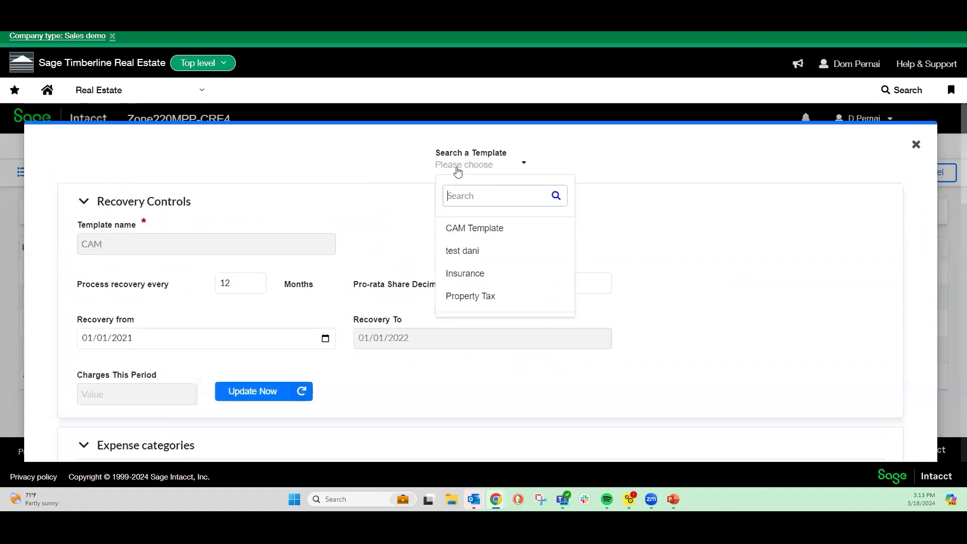
click(465, 228)
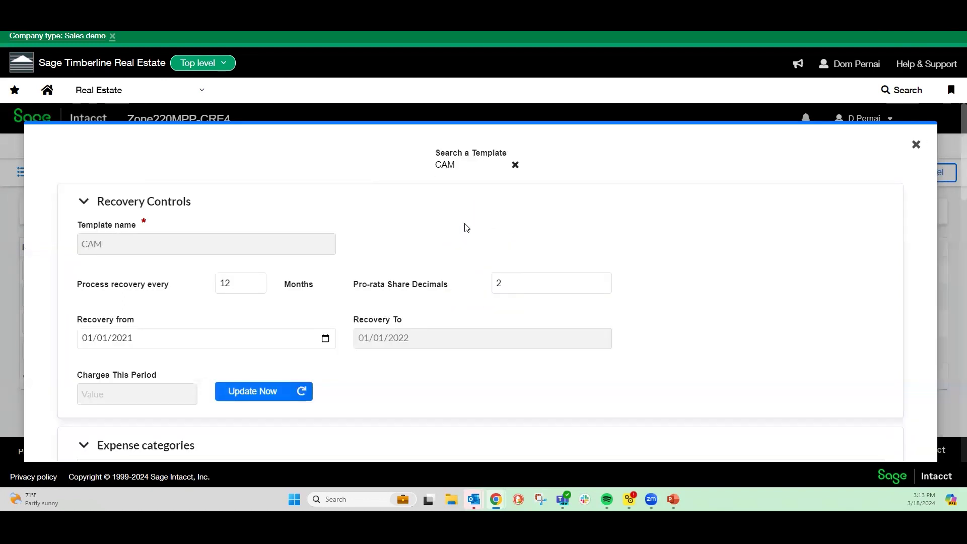
Review the loaded recovery settings, including the Utilities GL accounts, the administration fee and the calculation controls.
scroll(376, 259, down, 4)
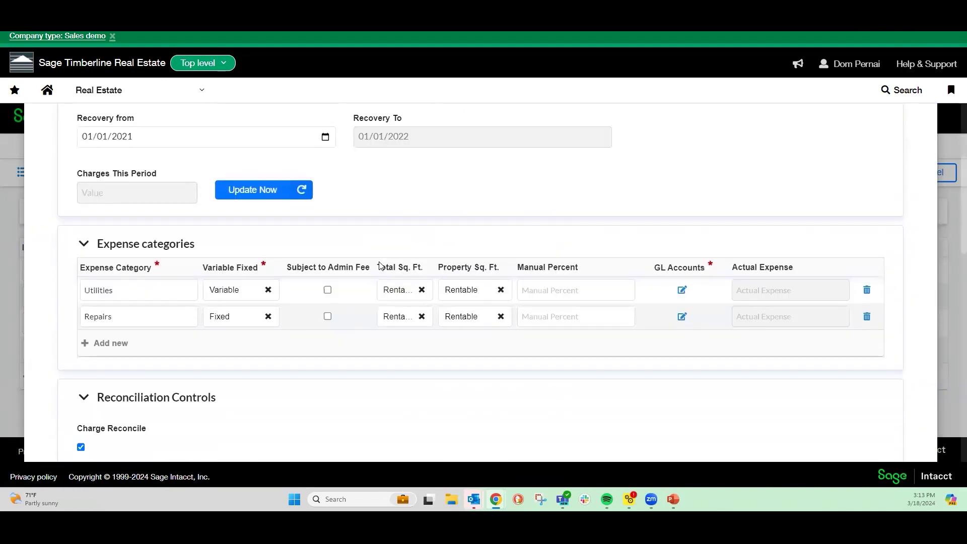
click(682, 289)
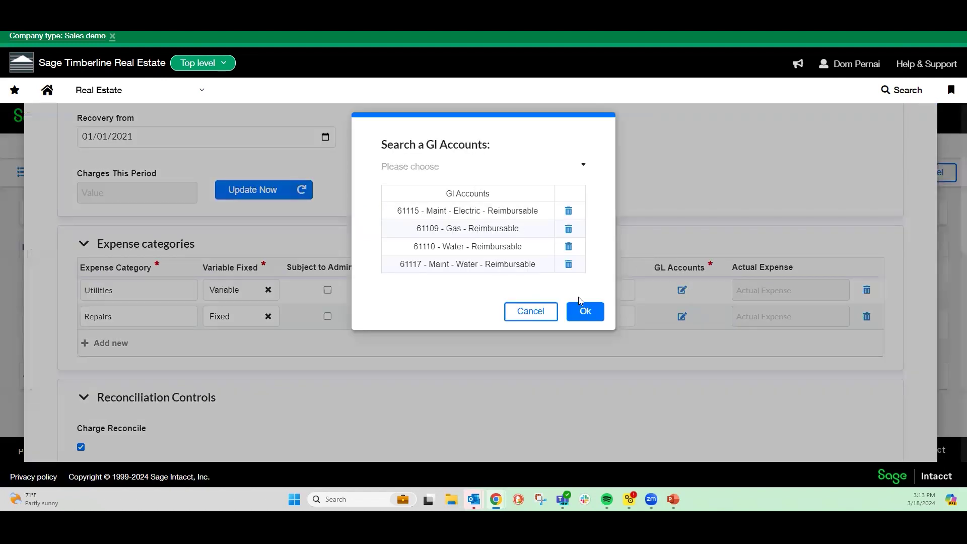
click(541, 311)
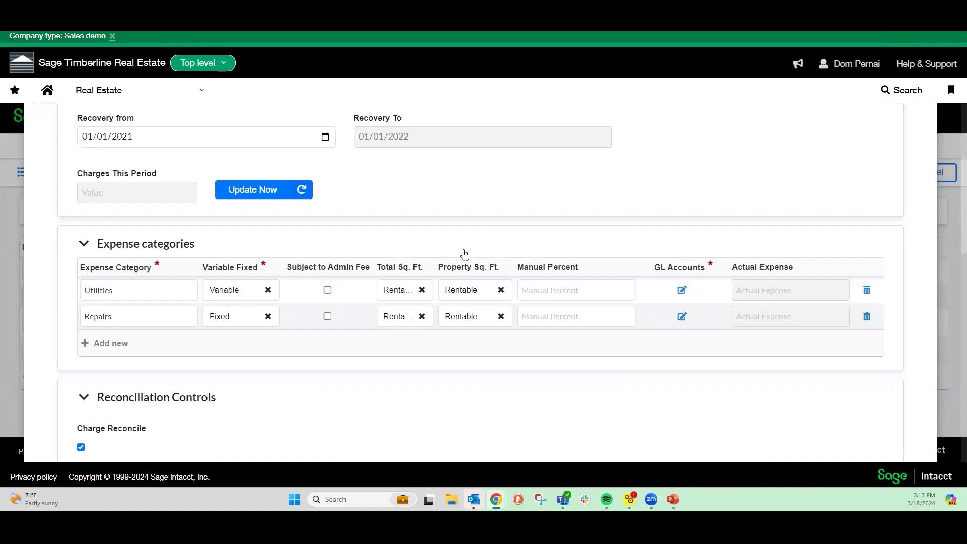
scroll(464, 253, down, 13)
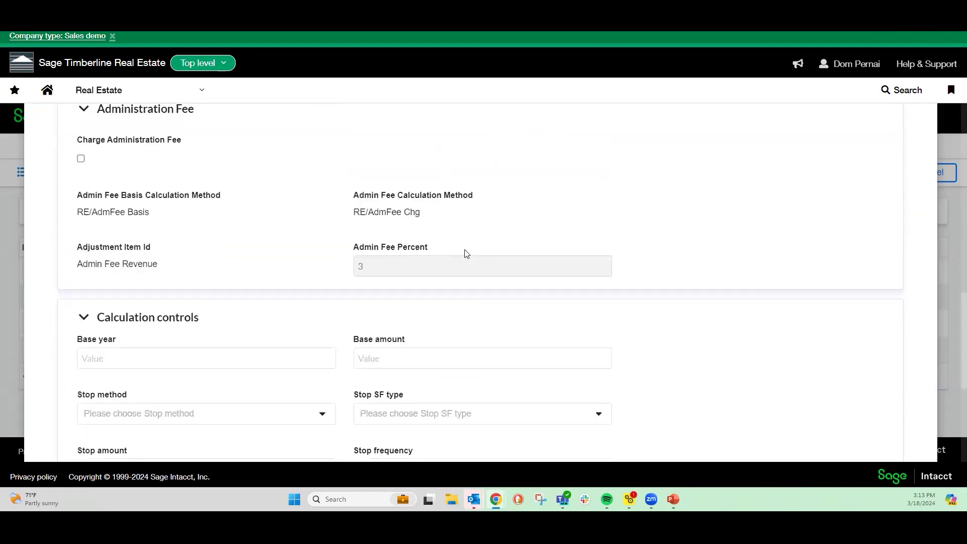
scroll(465, 252, down, 1)
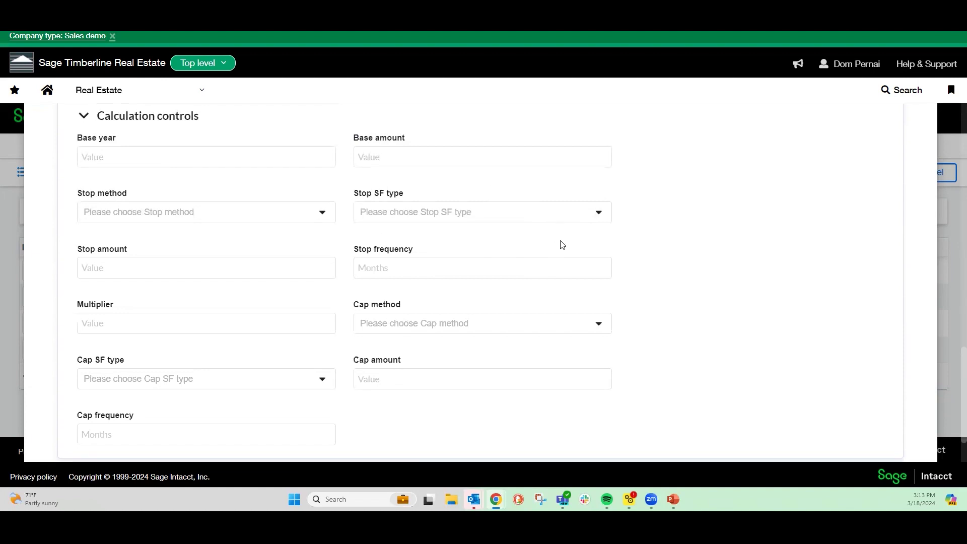
scroll(561, 245, up, 1)
scroll(559, 241, up, 15)
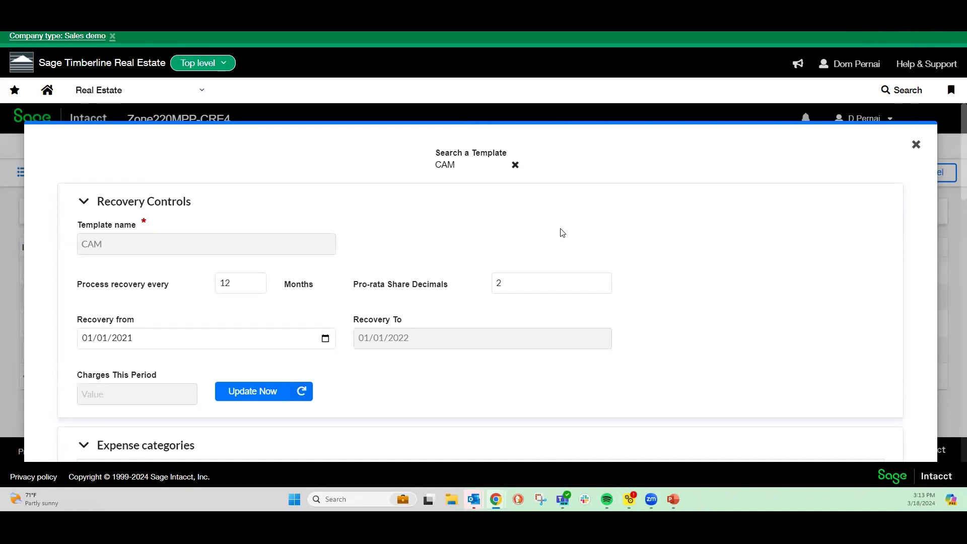
Remove GL accounts 61110 - Water and 61117 - Maint - Water from the Utilities expense category.
scroll(562, 233, down, 2)
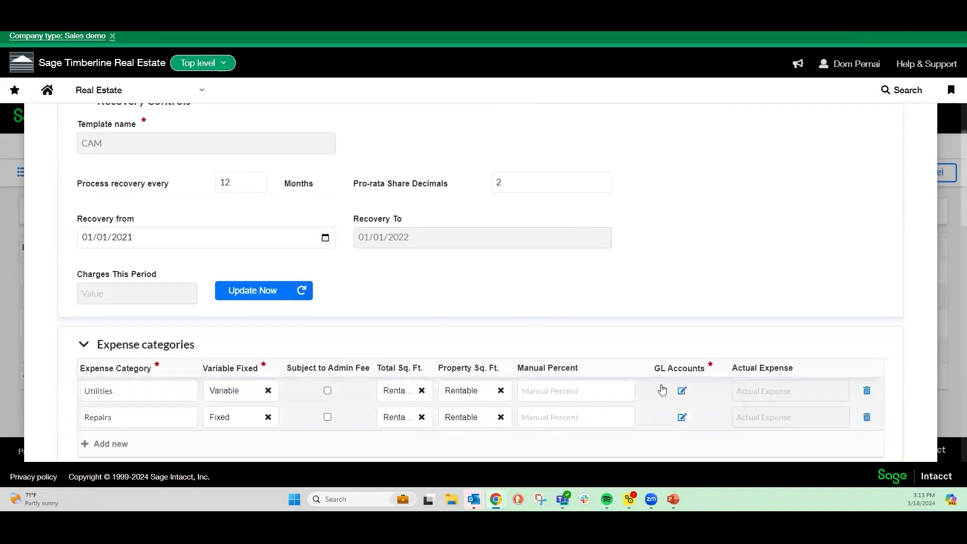
click(682, 392)
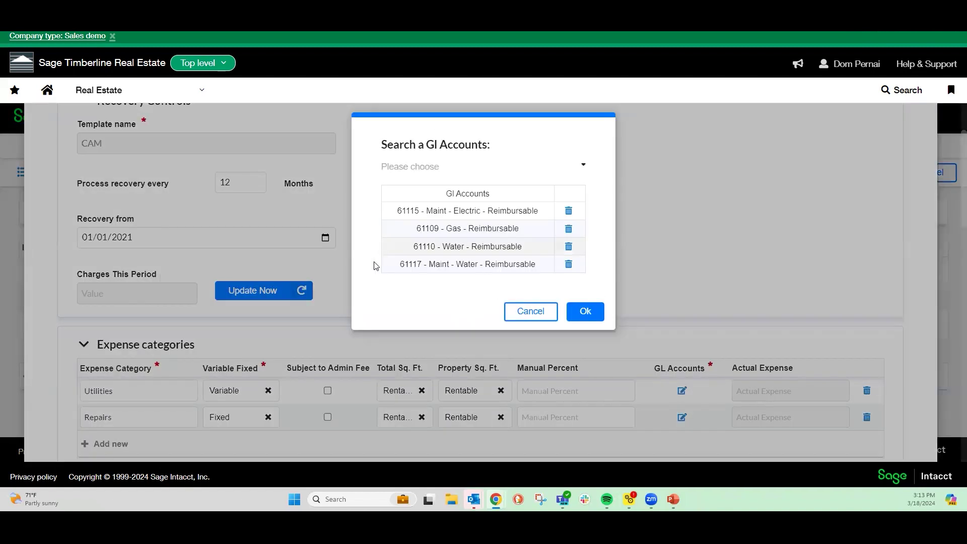
click(568, 249)
click(569, 248)
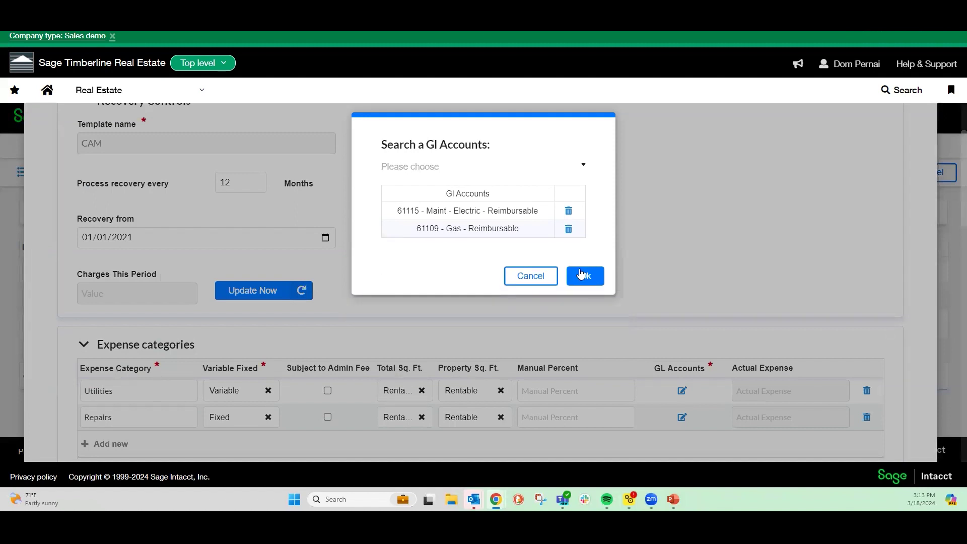
click(585, 276)
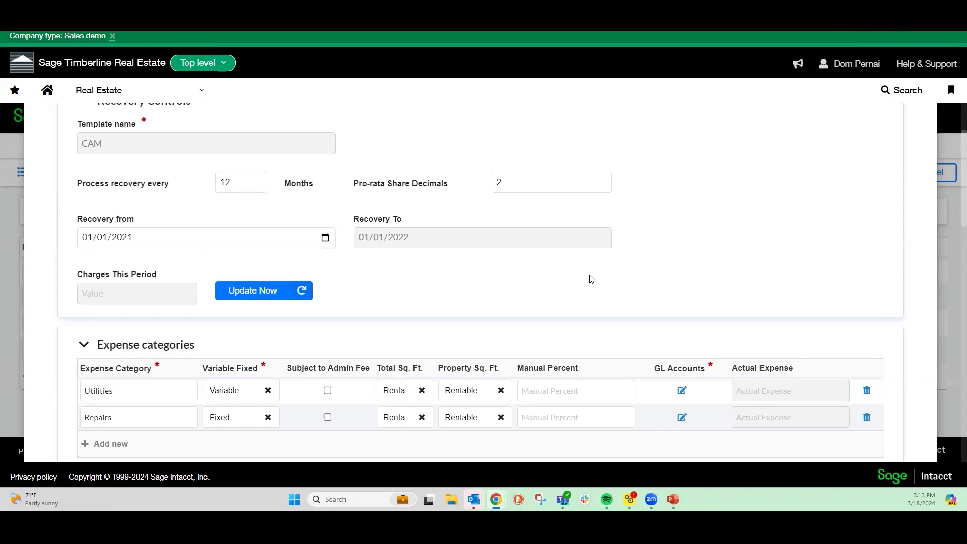
Accept the CAM charge's recovery settings and save the lease.
scroll(781, 272, down, 15)
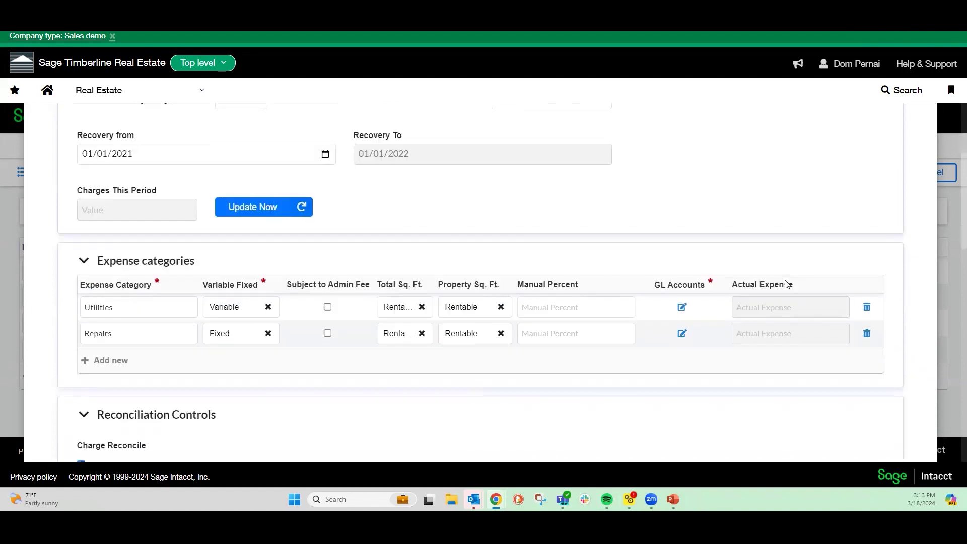
scroll(798, 322, down, 2)
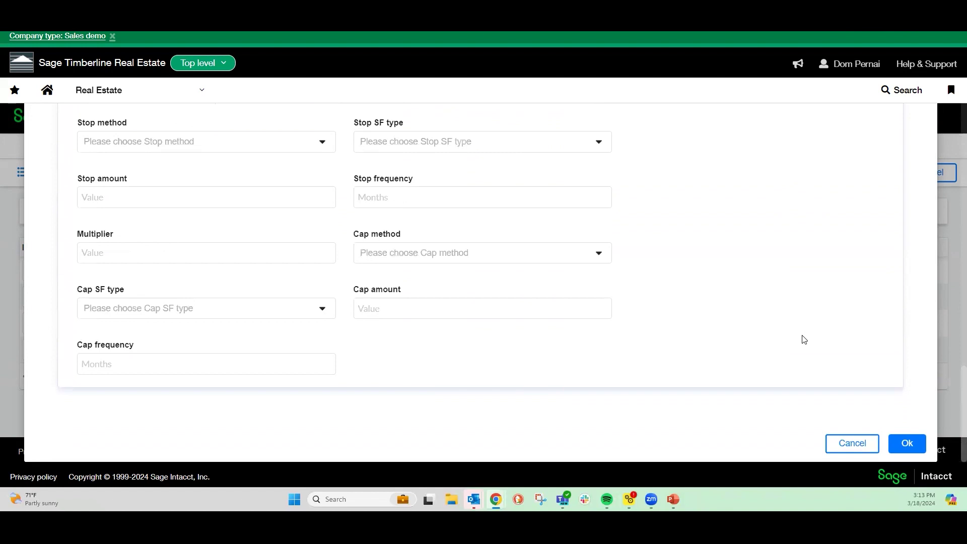
click(905, 443)
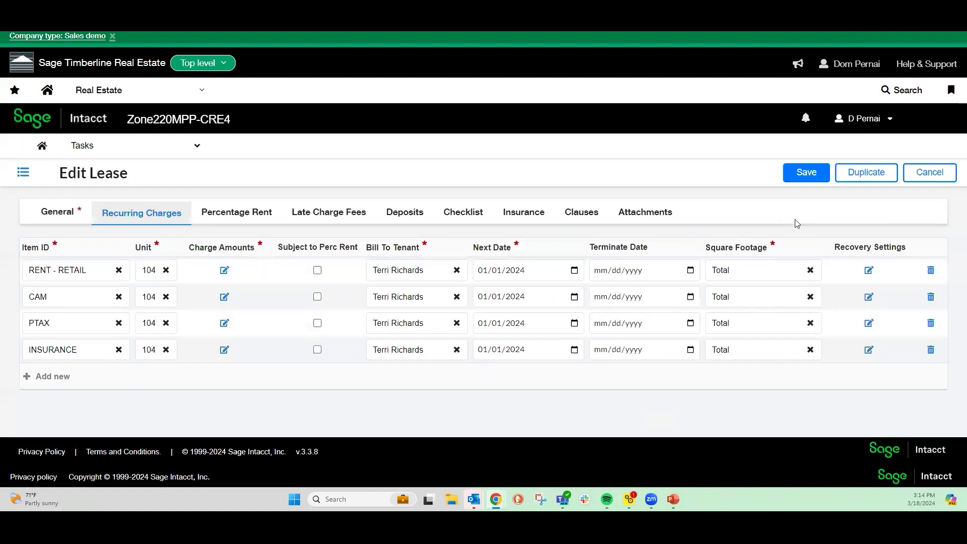
click(806, 175)
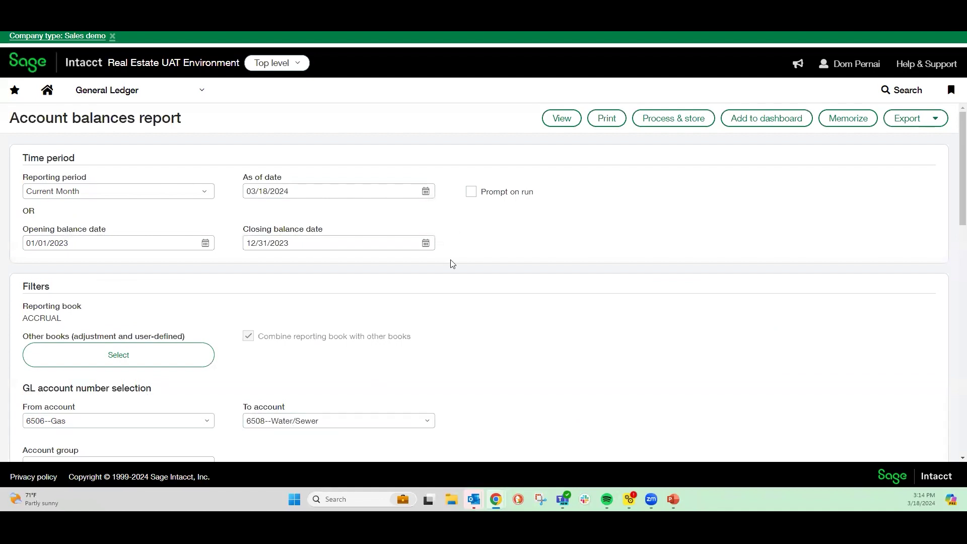
Run the General Ledger account balances report for accounts 6506 to 6508 from 01/01/2023 to 12/31/2023 and examine the total debit.
click(558, 119)
click(559, 120)
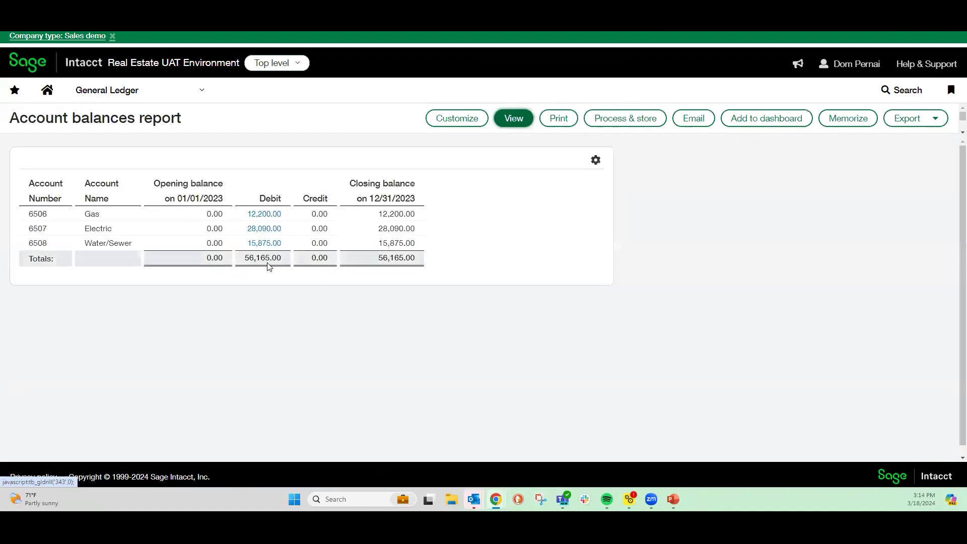
drag(286, 263, 244, 267)
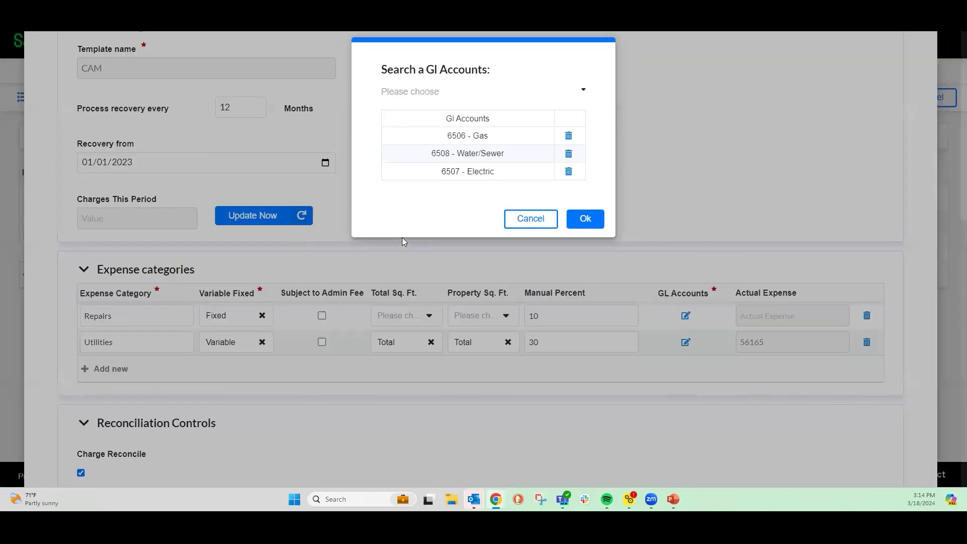
Review the Utilities GL accounts, actual expense and calculation controls in the Suite 101 lease's CAM recovery settings, and close them.
click(539, 221)
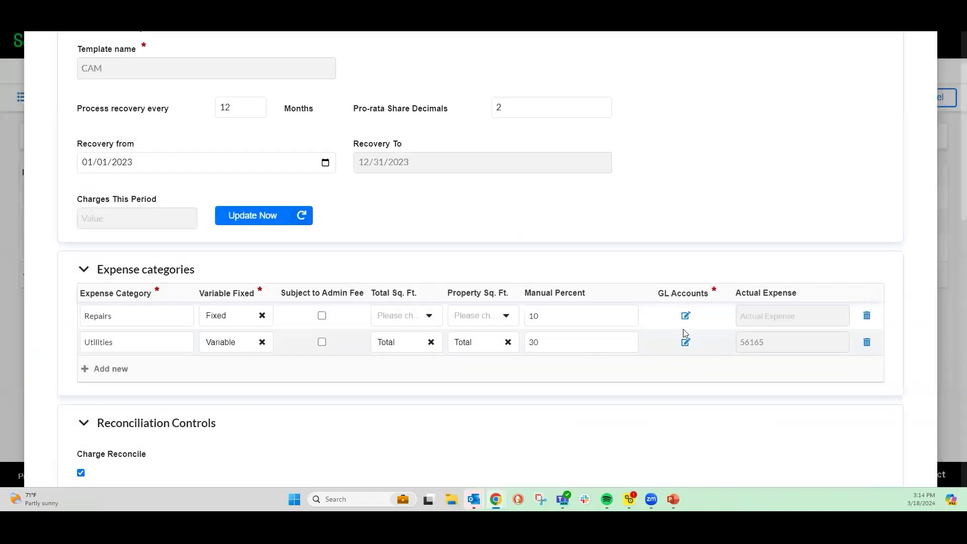
scroll(688, 326, up, 2)
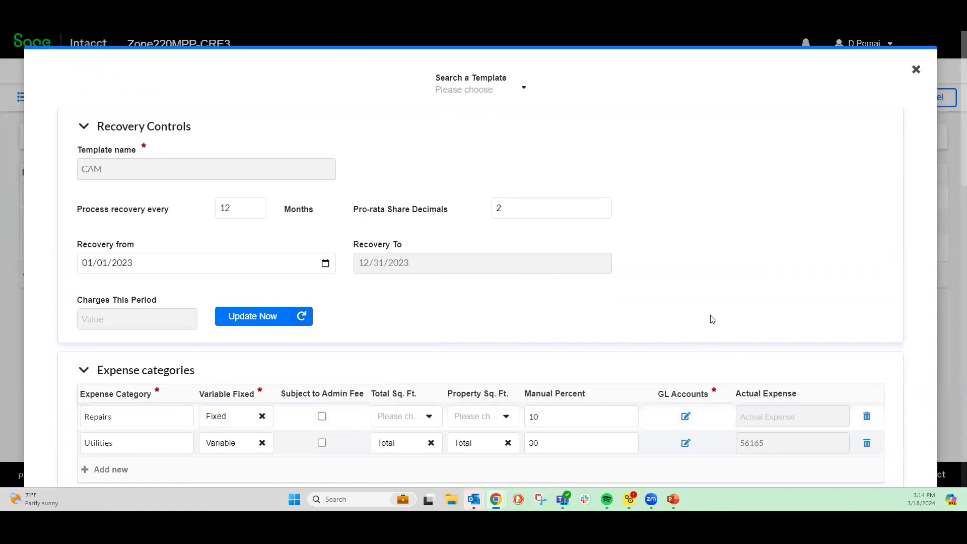
scroll(714, 321, down, 18)
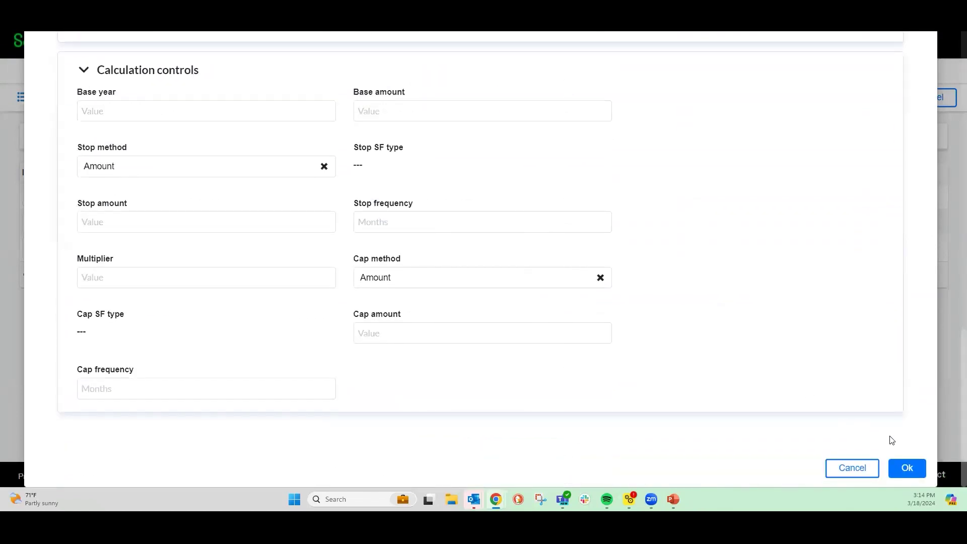
click(906, 469)
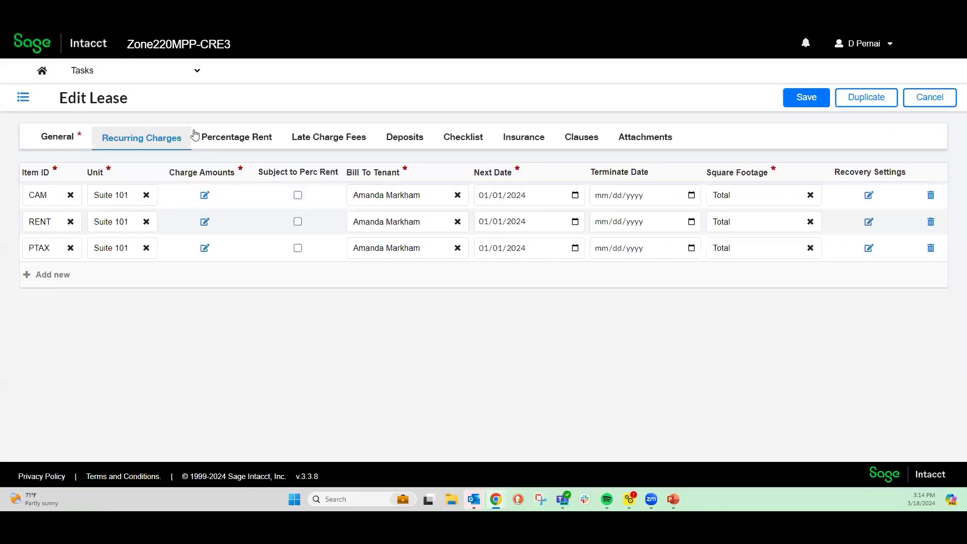
Open the Reconcile Charges task for recoveries.
click(152, 78)
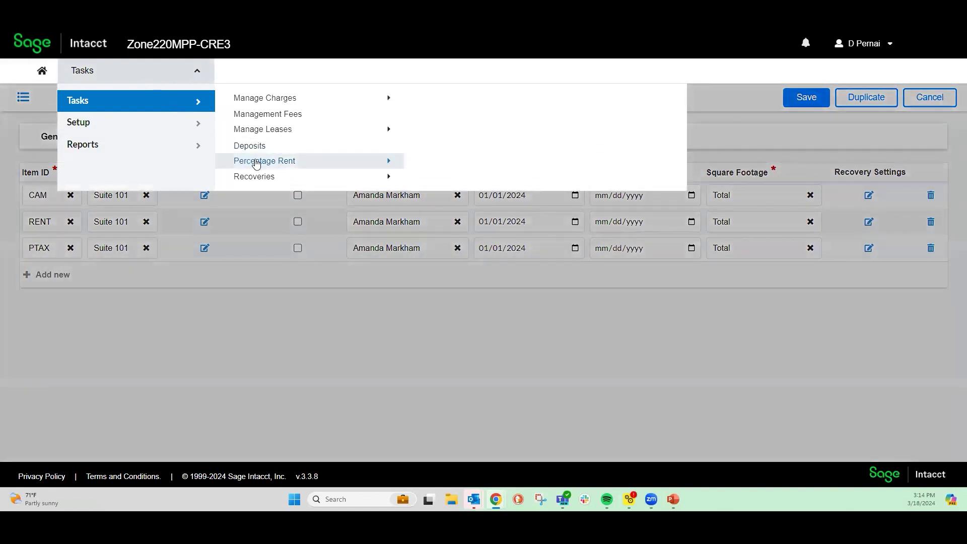
click(256, 182)
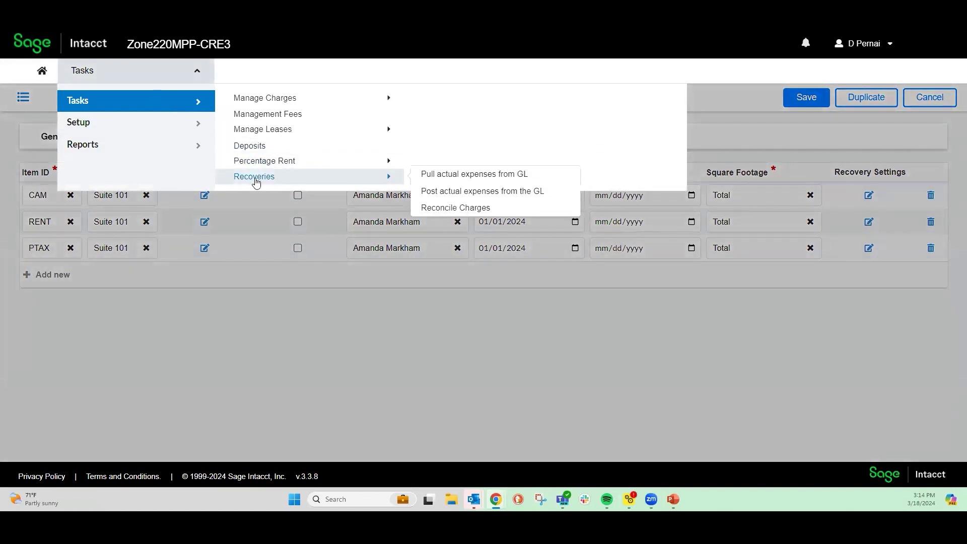
click(466, 211)
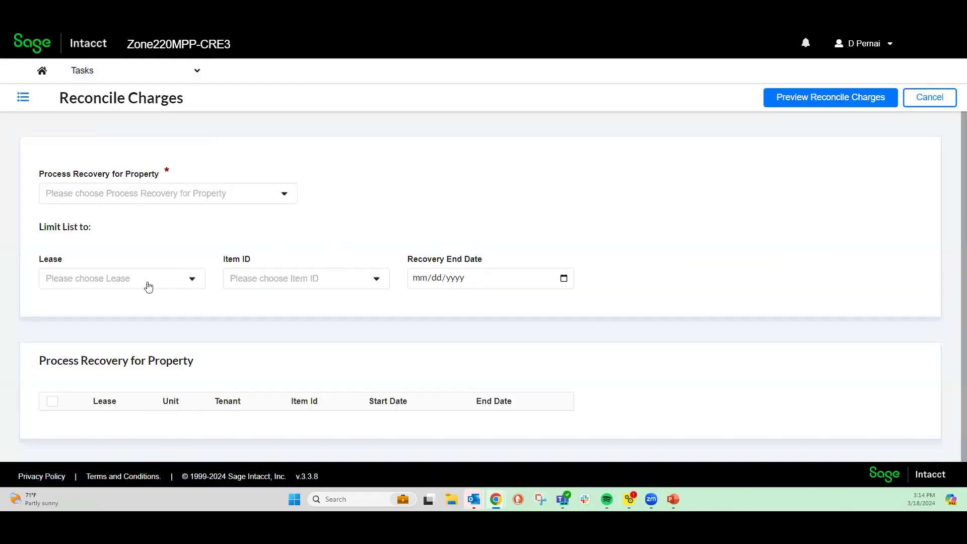
Choose Recovery Process as the property and preview the reconcile charges for all its listed lease items.
click(132, 196)
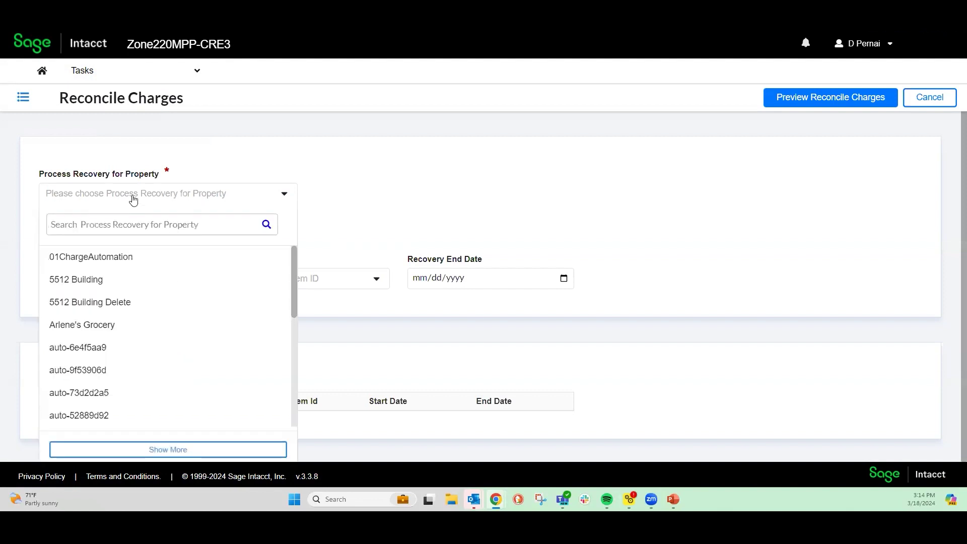
text(rec)
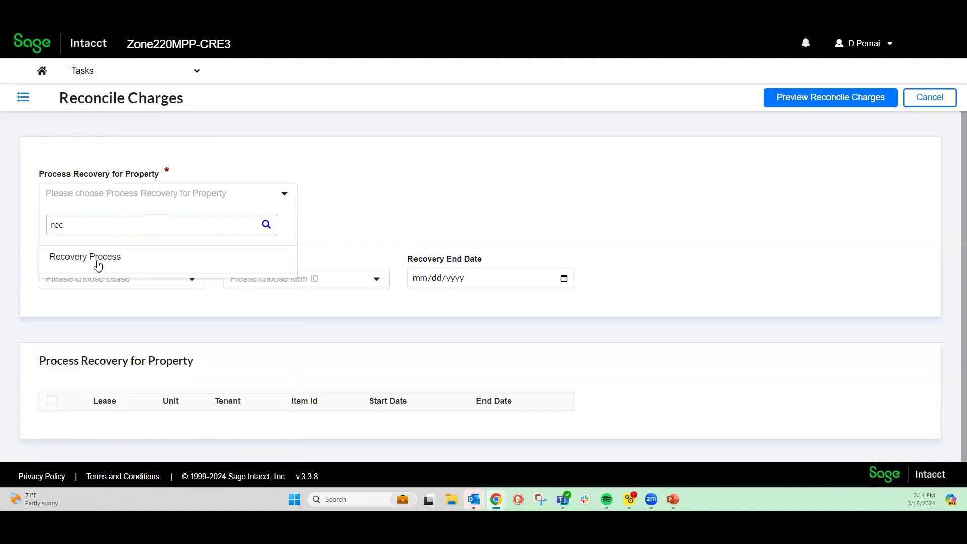
click(99, 258)
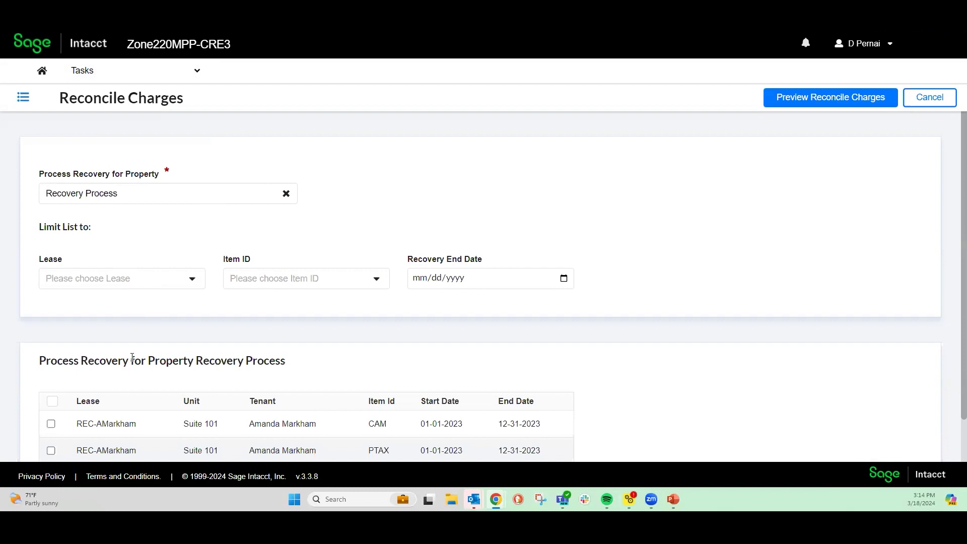
click(52, 401)
click(809, 99)
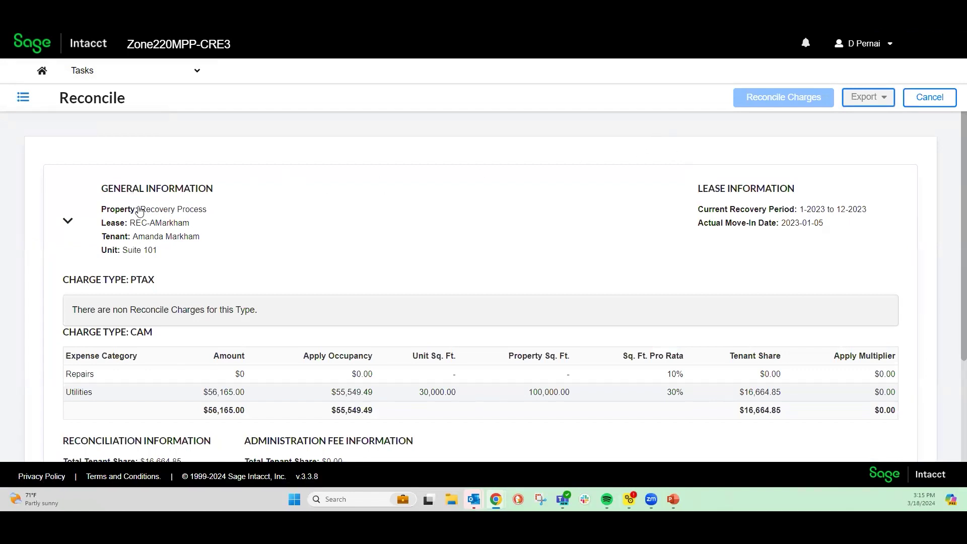
Examine the CAM reconciliation preview: the Utilities amount, occupancy-adjusted amount, tenant share, previously billed amount and reconciliation charge.
scroll(138, 207, down, 1)
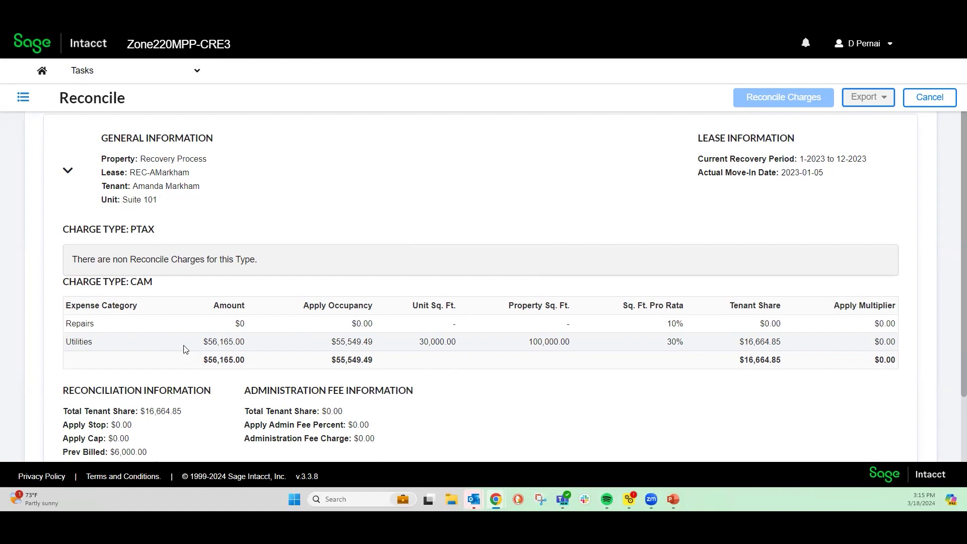
drag(203, 342, 247, 346)
drag(331, 343, 381, 357)
drag(781, 341, 740, 345)
scroll(385, 327, down, 2)
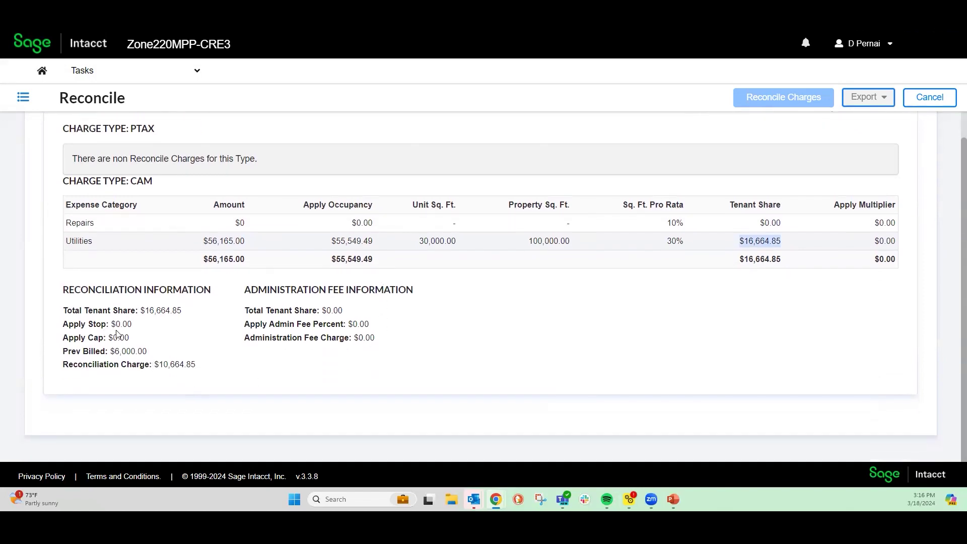
drag(115, 351, 201, 367)
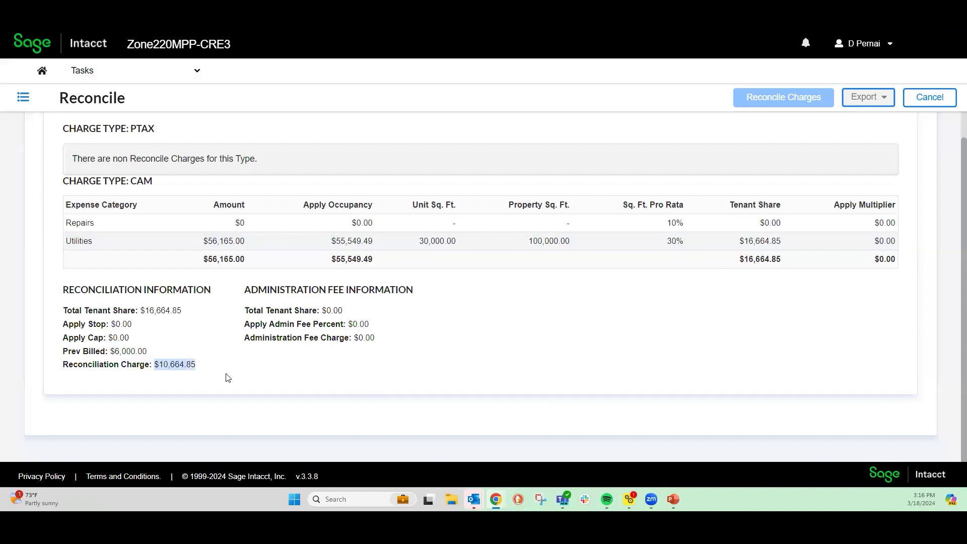